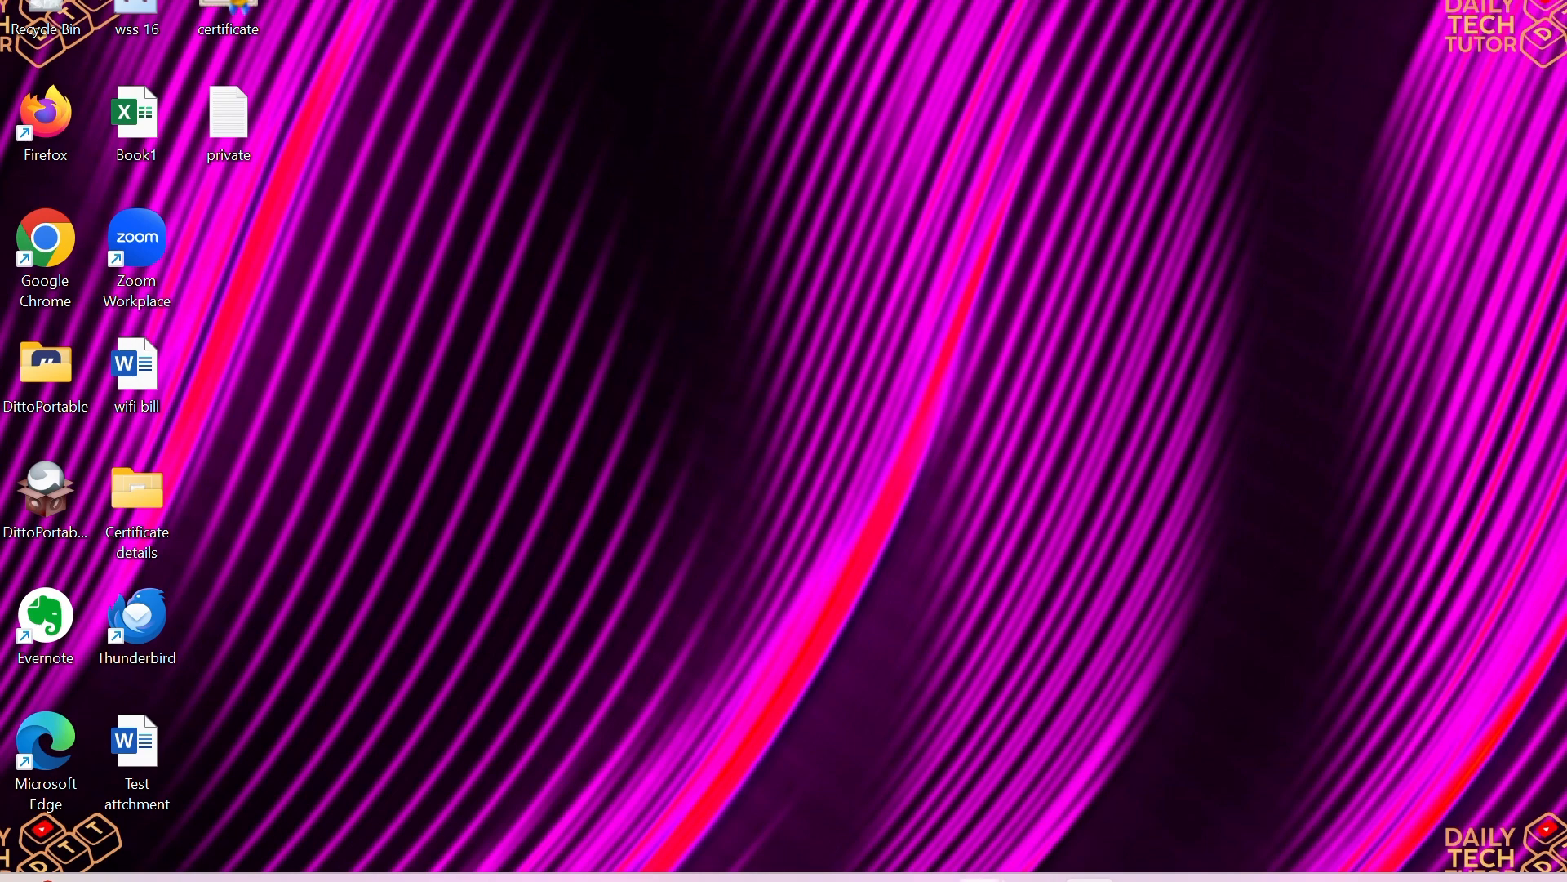
Step: Switch to the ChatGPT conversation in the browser and review the prompt requesting a job tracking template in CSV format
{"action": "mouse_move", "coordinate": [979, 877]}
{"action": "left_click", "coordinate": [1111, 821]}
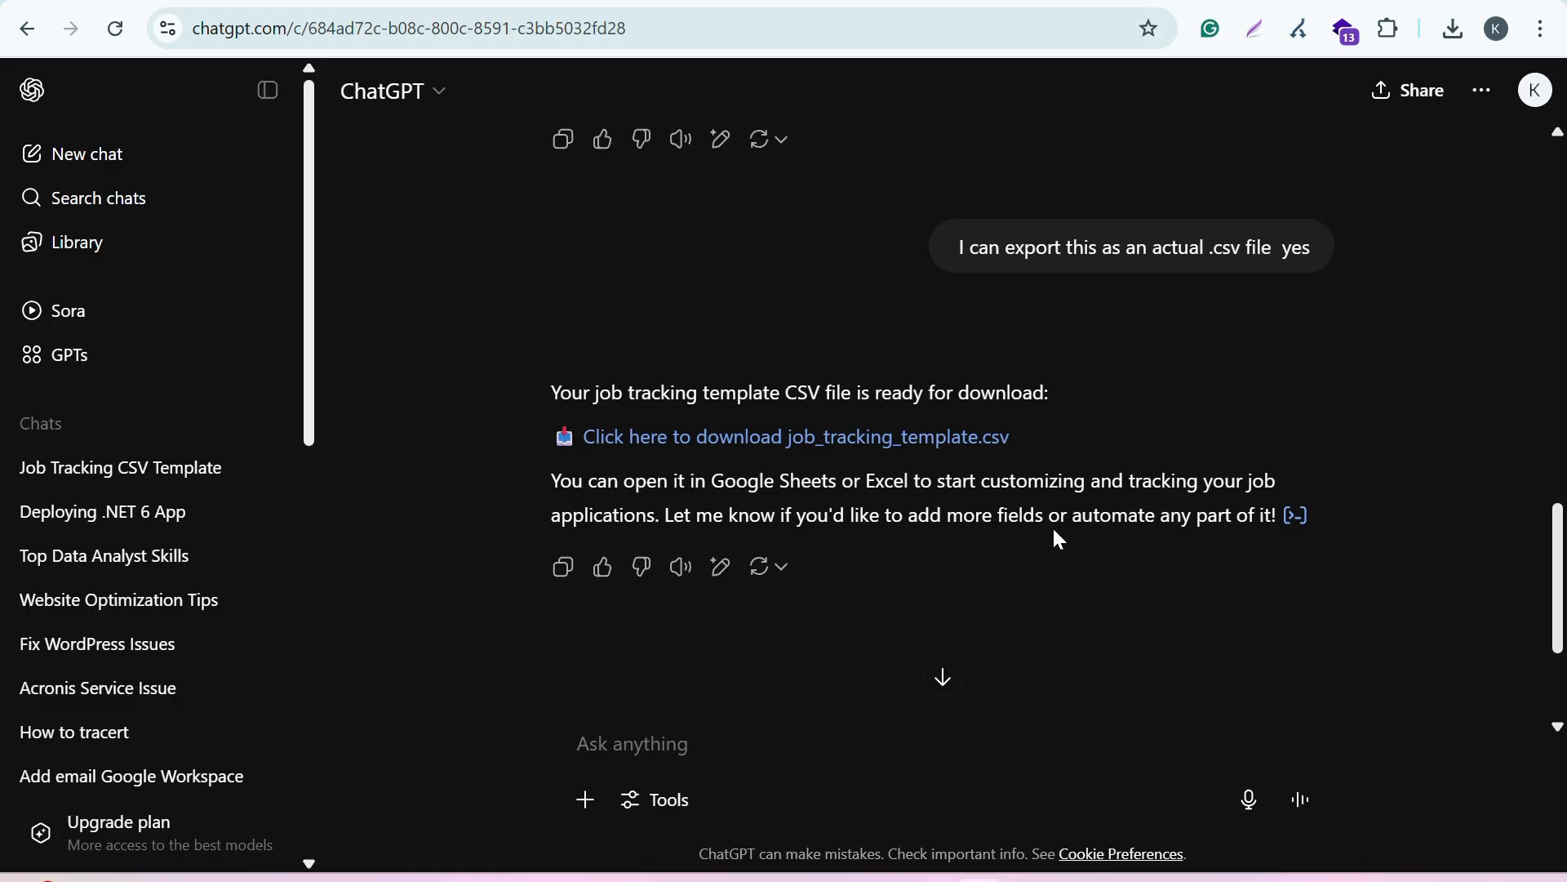
{"action": "scroll", "coordinate": [1059, 539], "scroll_direction": "up", "scroll_amount": 15}
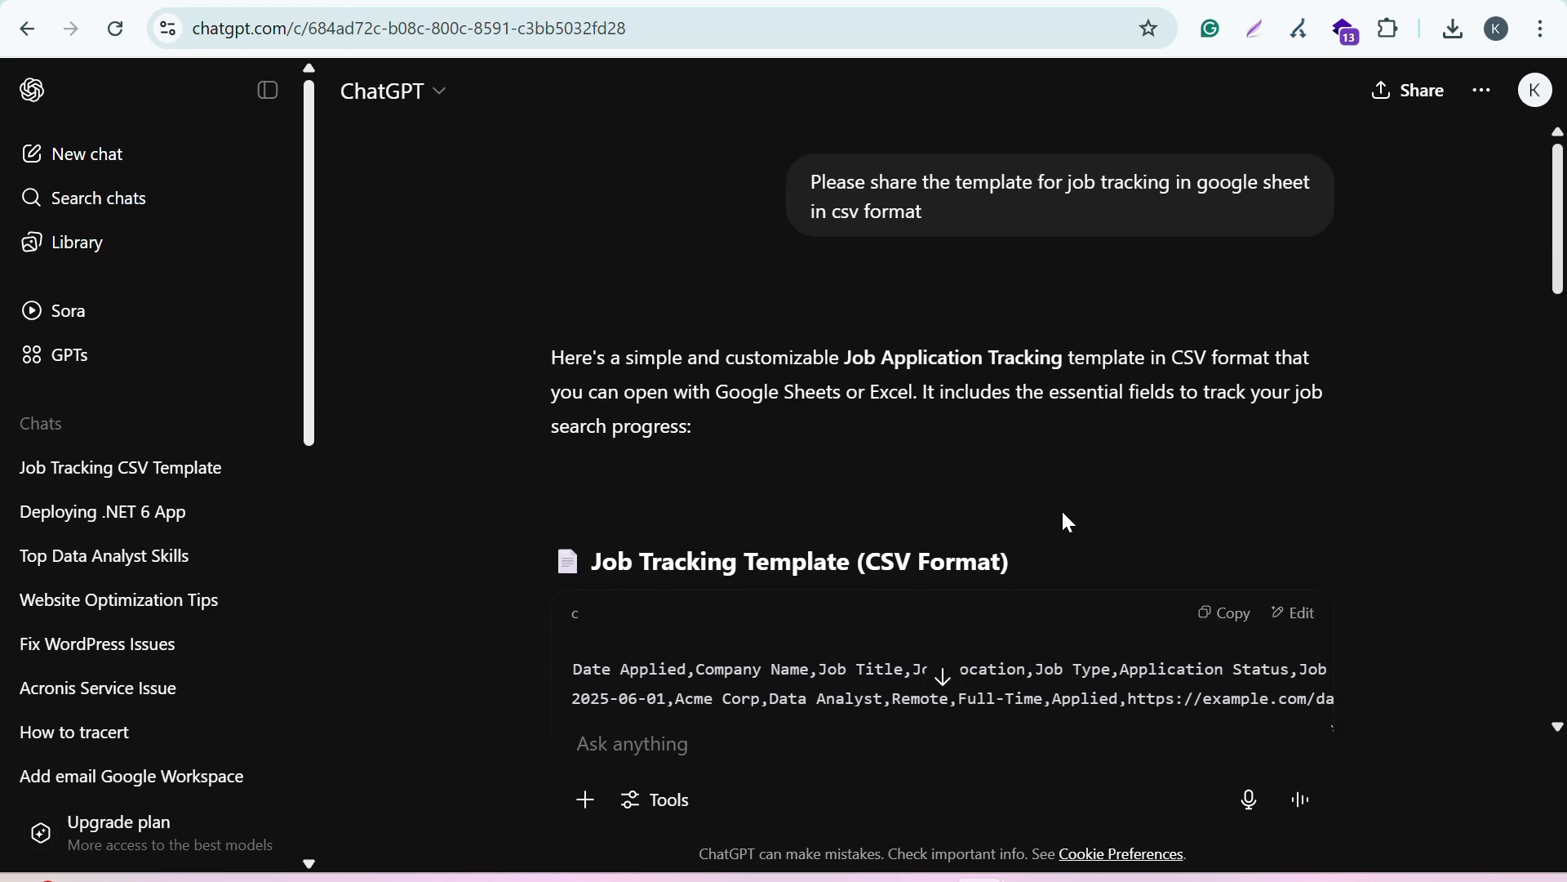
{"action": "left_click_drag", "start_coordinate": [943, 227], "coordinate": [800, 182]}
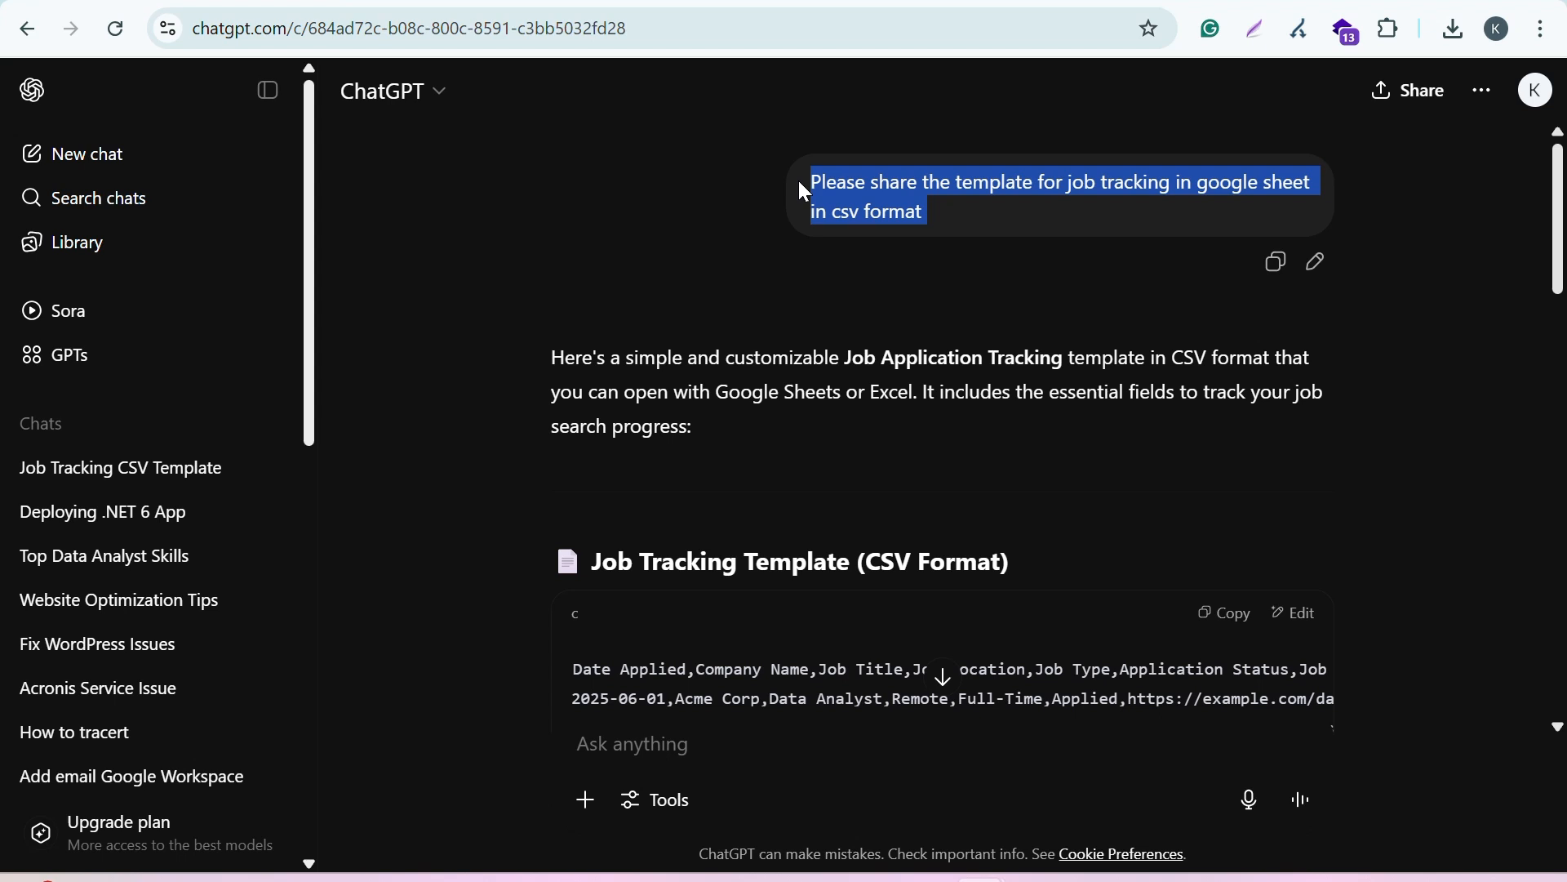
{"action": "left_click", "coordinate": [943, 229]}
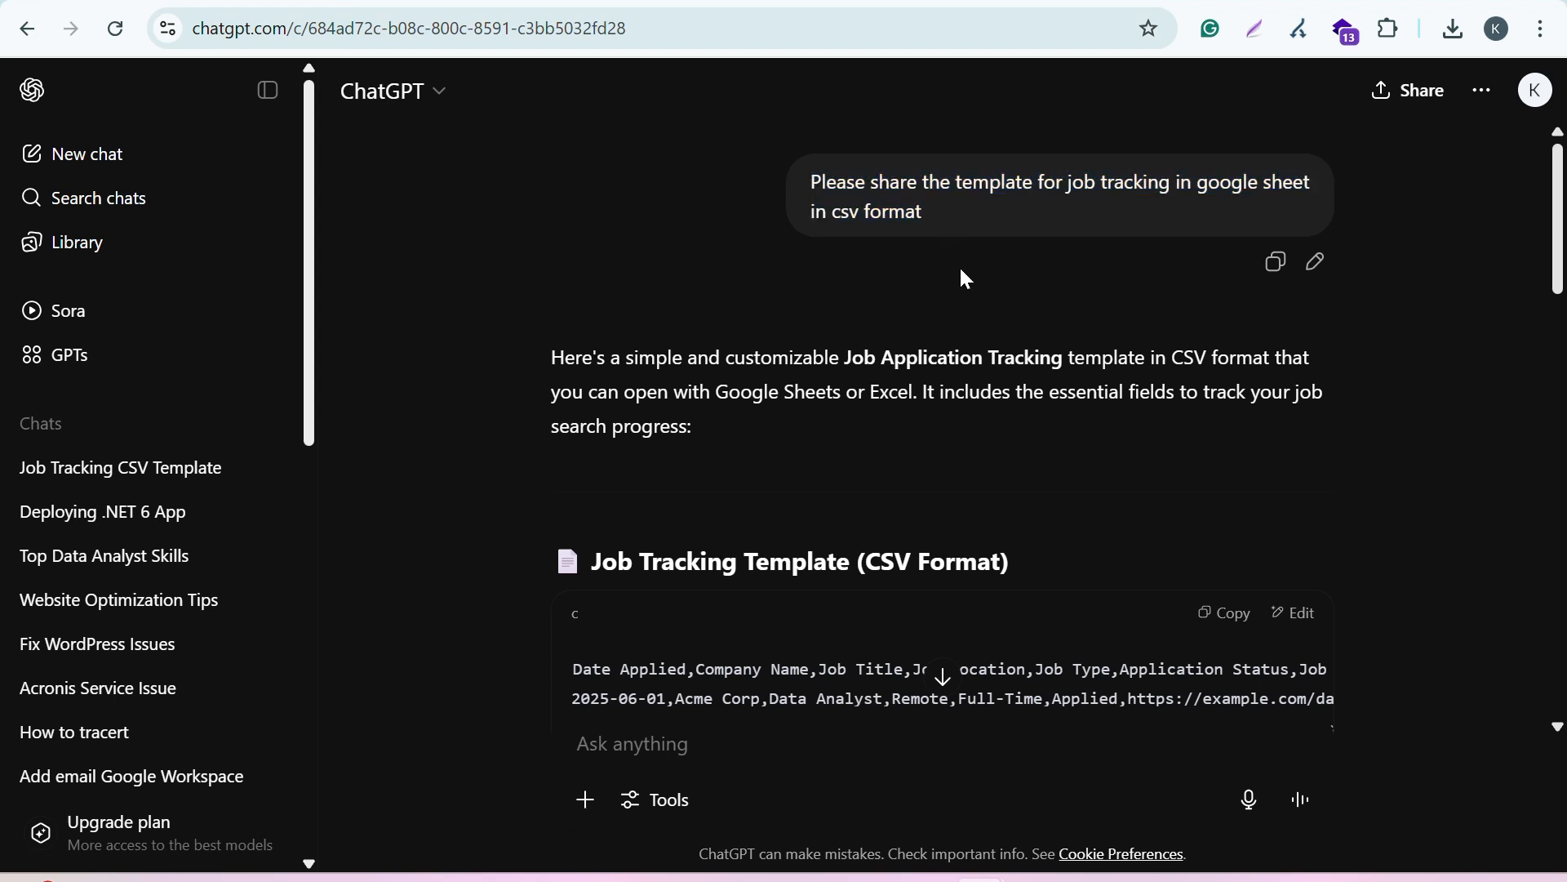
Step: Try to download job_tracking_template.csv from the last ChatGPT reply, and return to the conversation
{"action": "scroll", "coordinate": [965, 282], "scroll_direction": "down", "scroll_amount": 20}
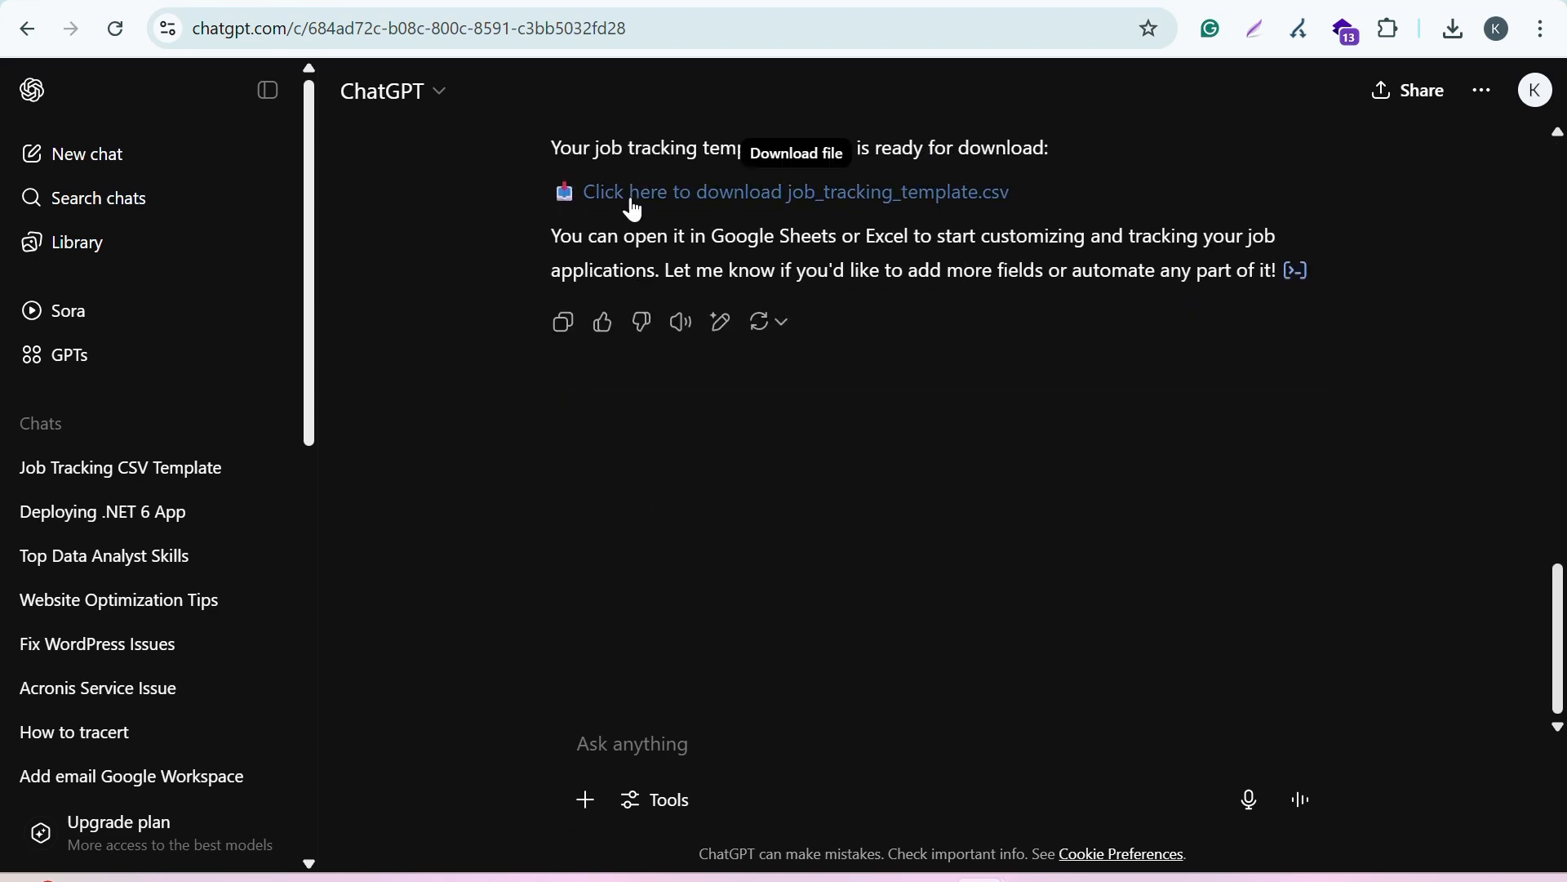
{"action": "left_click", "coordinate": [755, 200]}
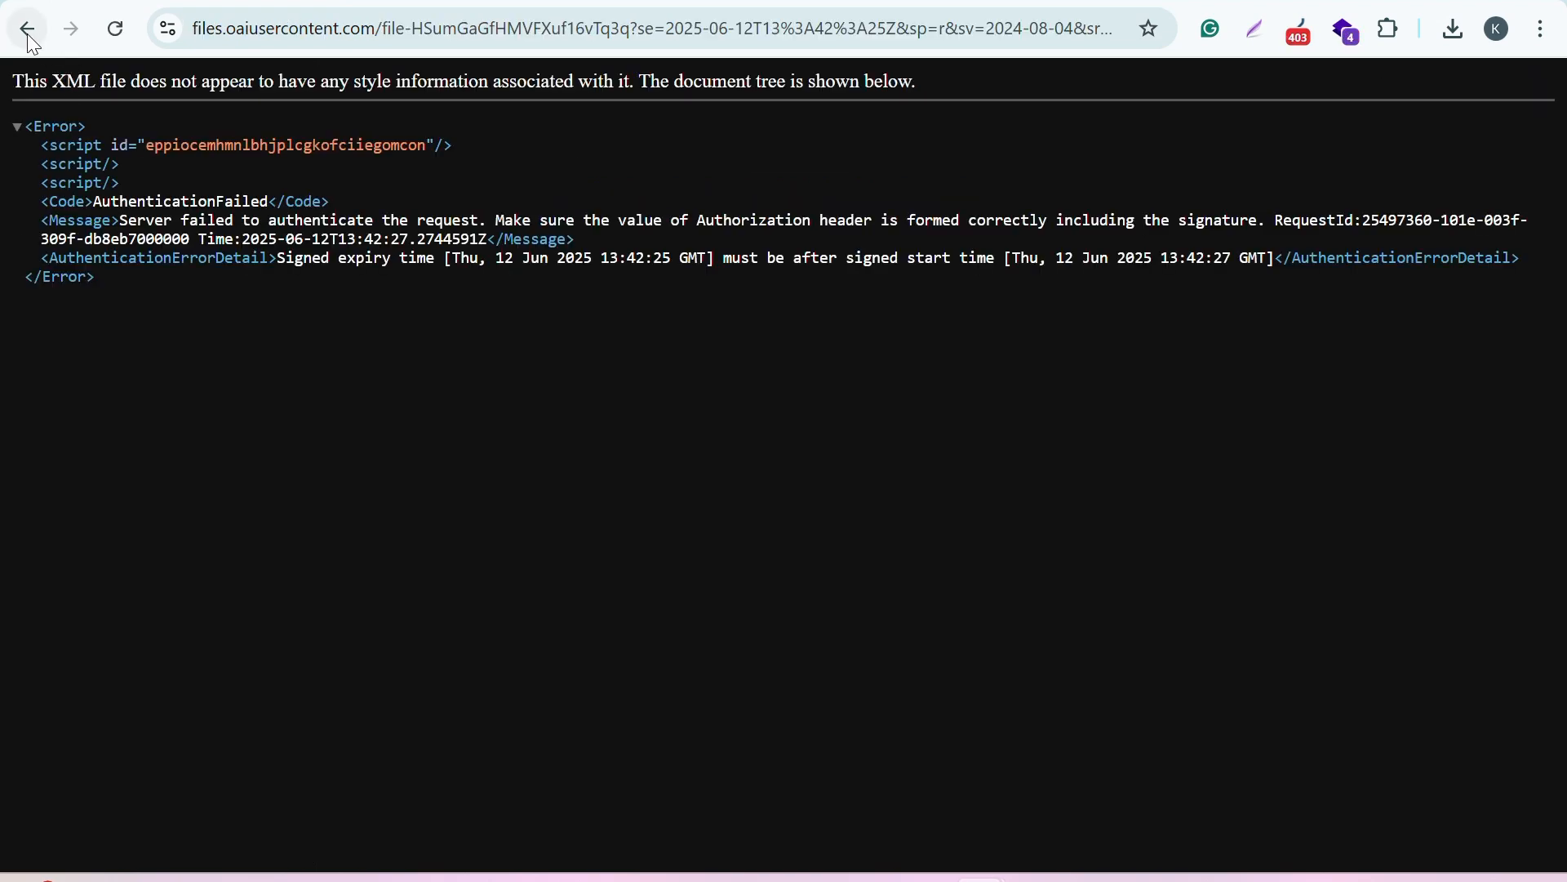
{"action": "left_click", "coordinate": [27, 30]}
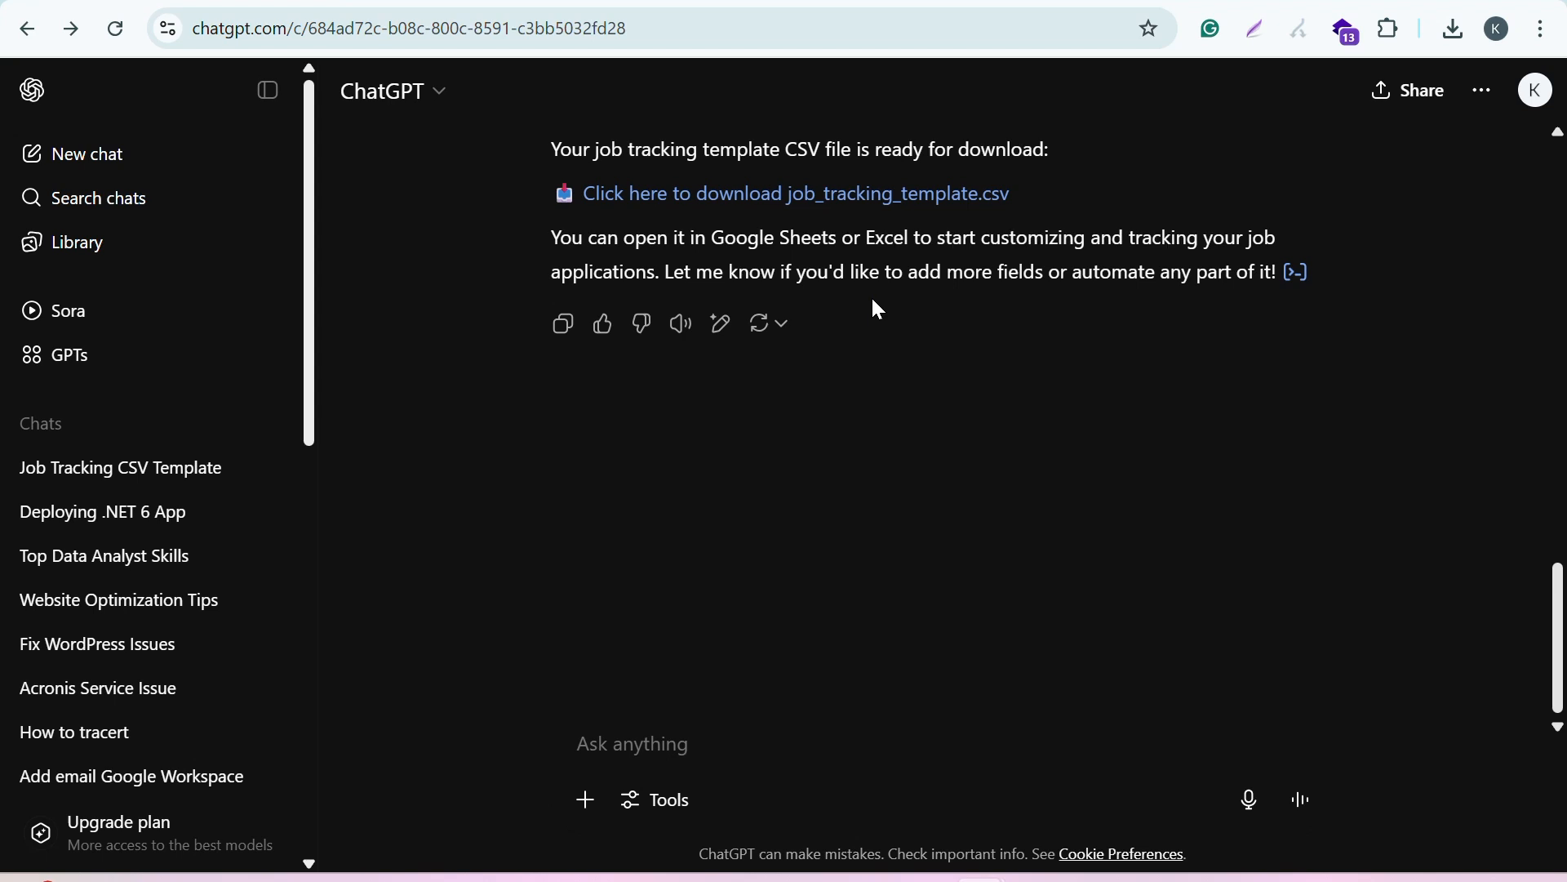
{"action": "scroll", "coordinate": [879, 310], "scroll_direction": "up", "scroll_amount": 1}
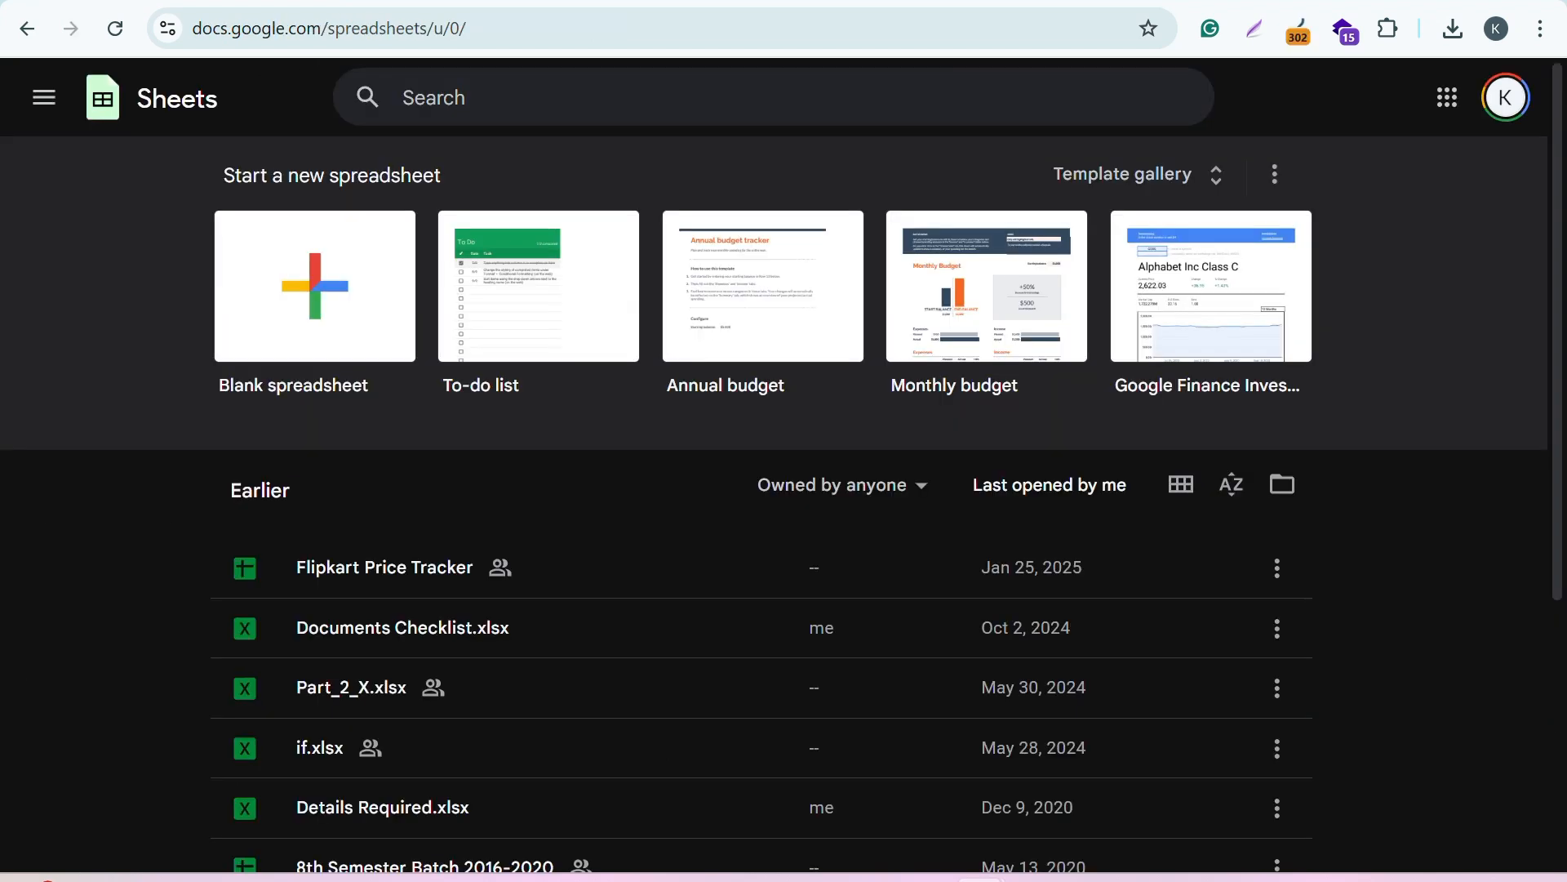
Step: Open Google Sheets from the Google apps and create a blank spreadsheet without the pre-built table suggestions
{"action": "left_click", "coordinate": [1455, 114]}
{"action": "scroll", "coordinate": [1329, 405], "scroll_direction": "down", "scroll_amount": 4}
{"action": "left_click", "coordinate": [1208, 356]}
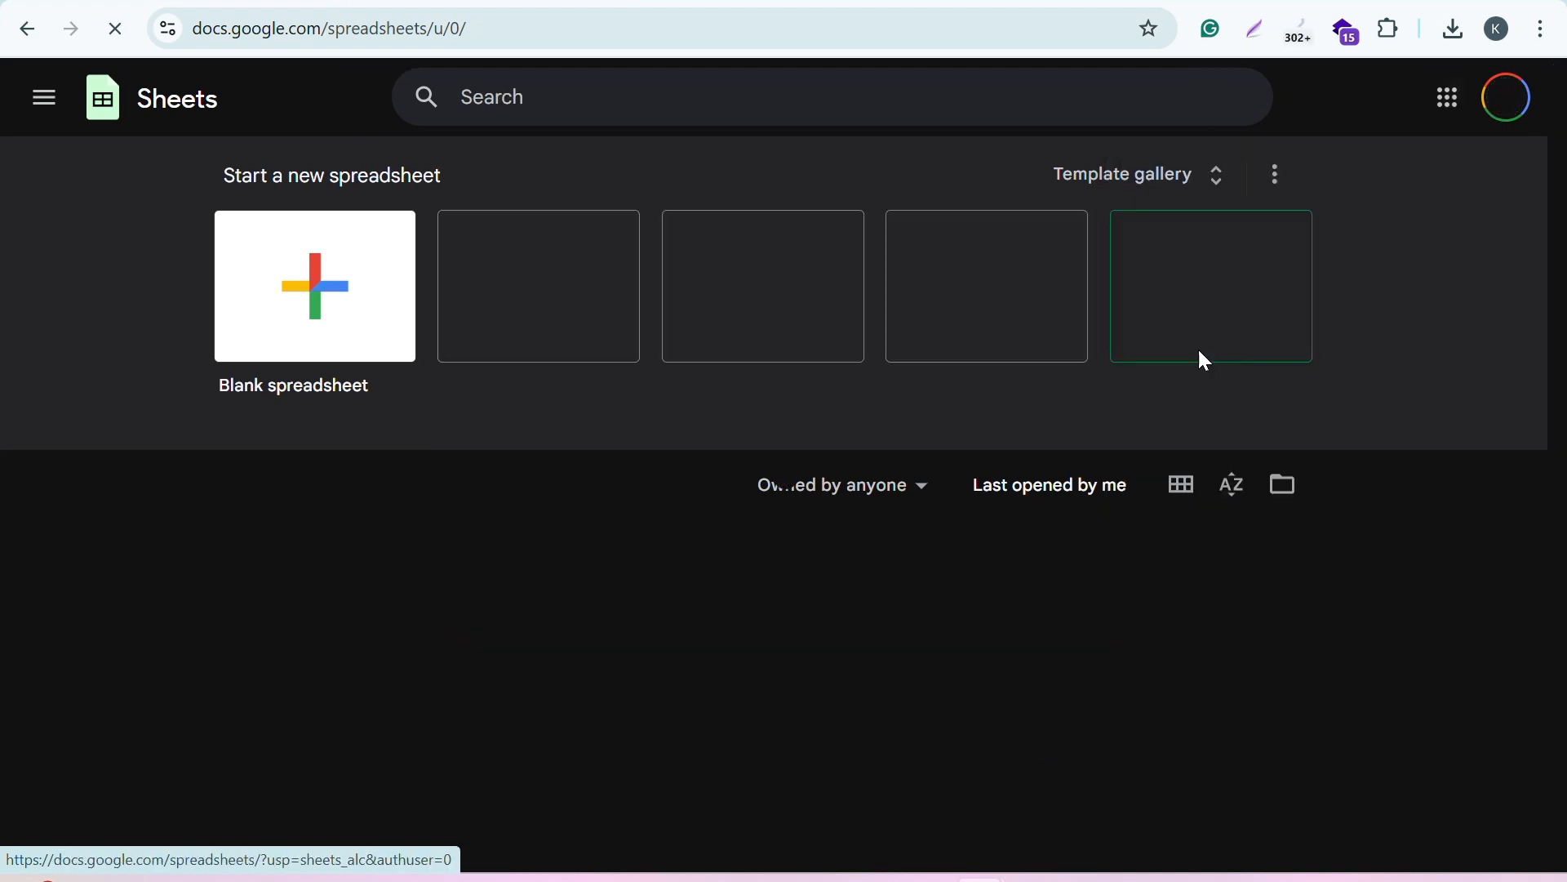
{"action": "left_click", "coordinate": [303, 315]}
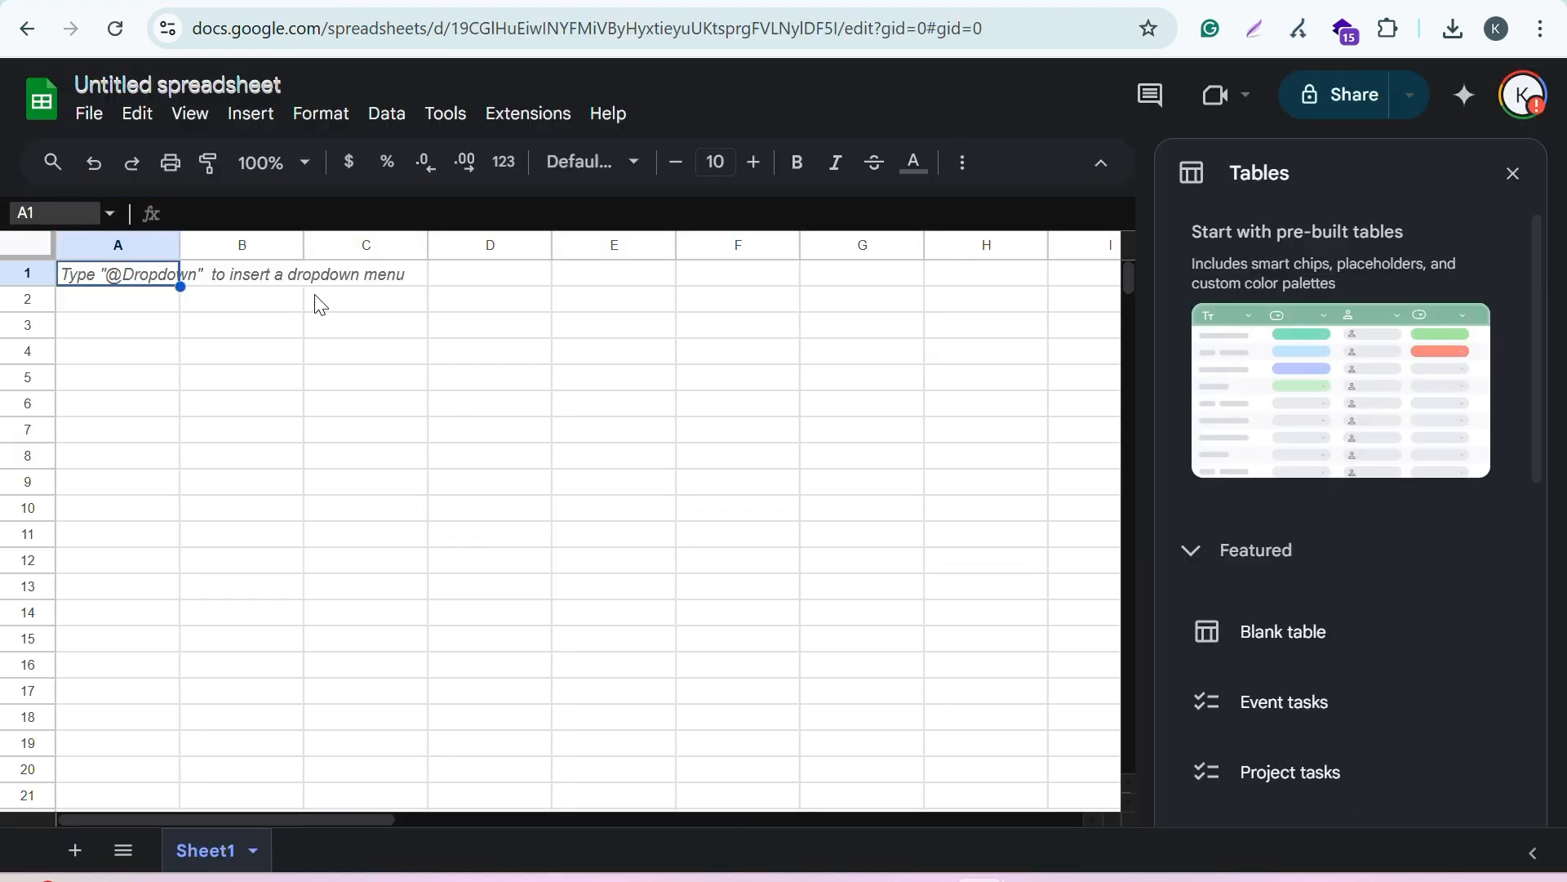
{"action": "left_click", "coordinate": [1513, 173]}
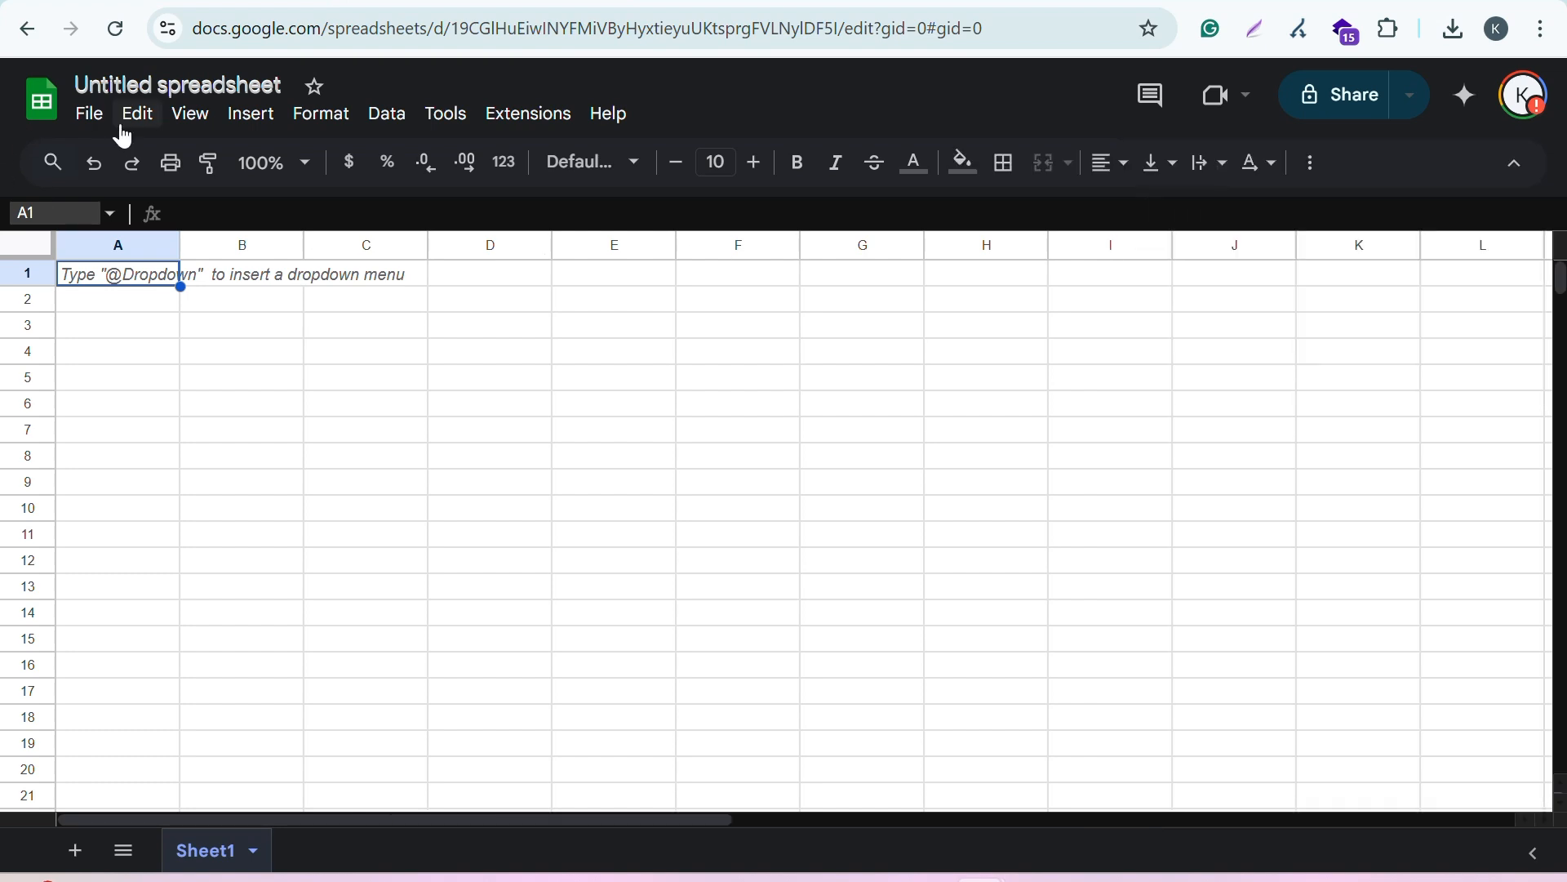
Step: Import job_tracking_template.csv from the Downloads folder, replacing the spreadsheet with automatic separator detection
{"action": "left_click", "coordinate": [89, 114]}
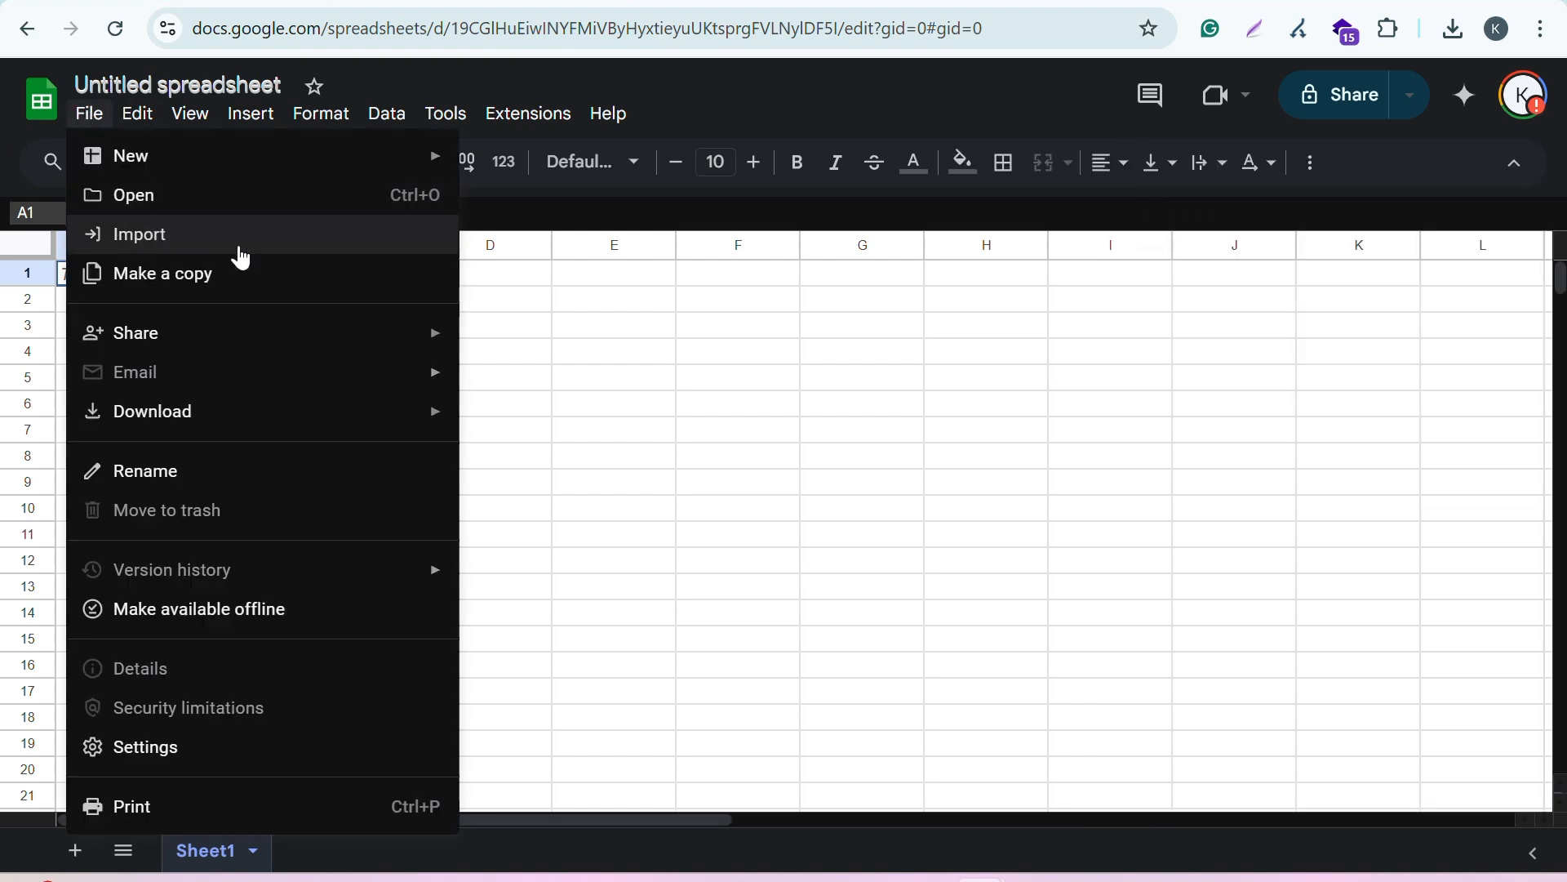
{"action": "left_click", "coordinate": [186, 237]}
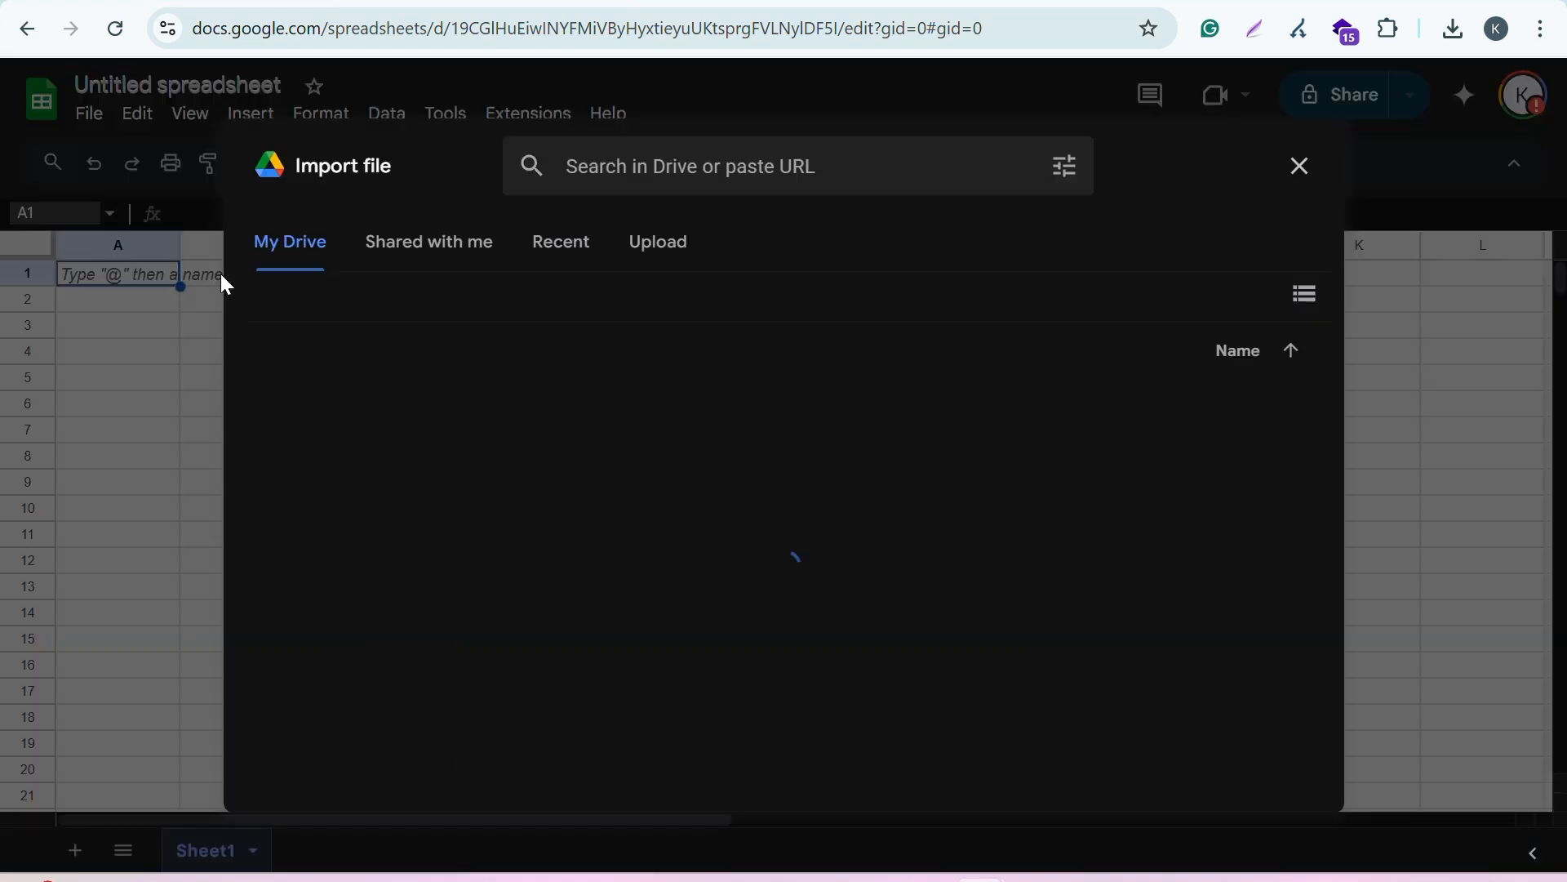
{"action": "left_click", "coordinate": [661, 241]}
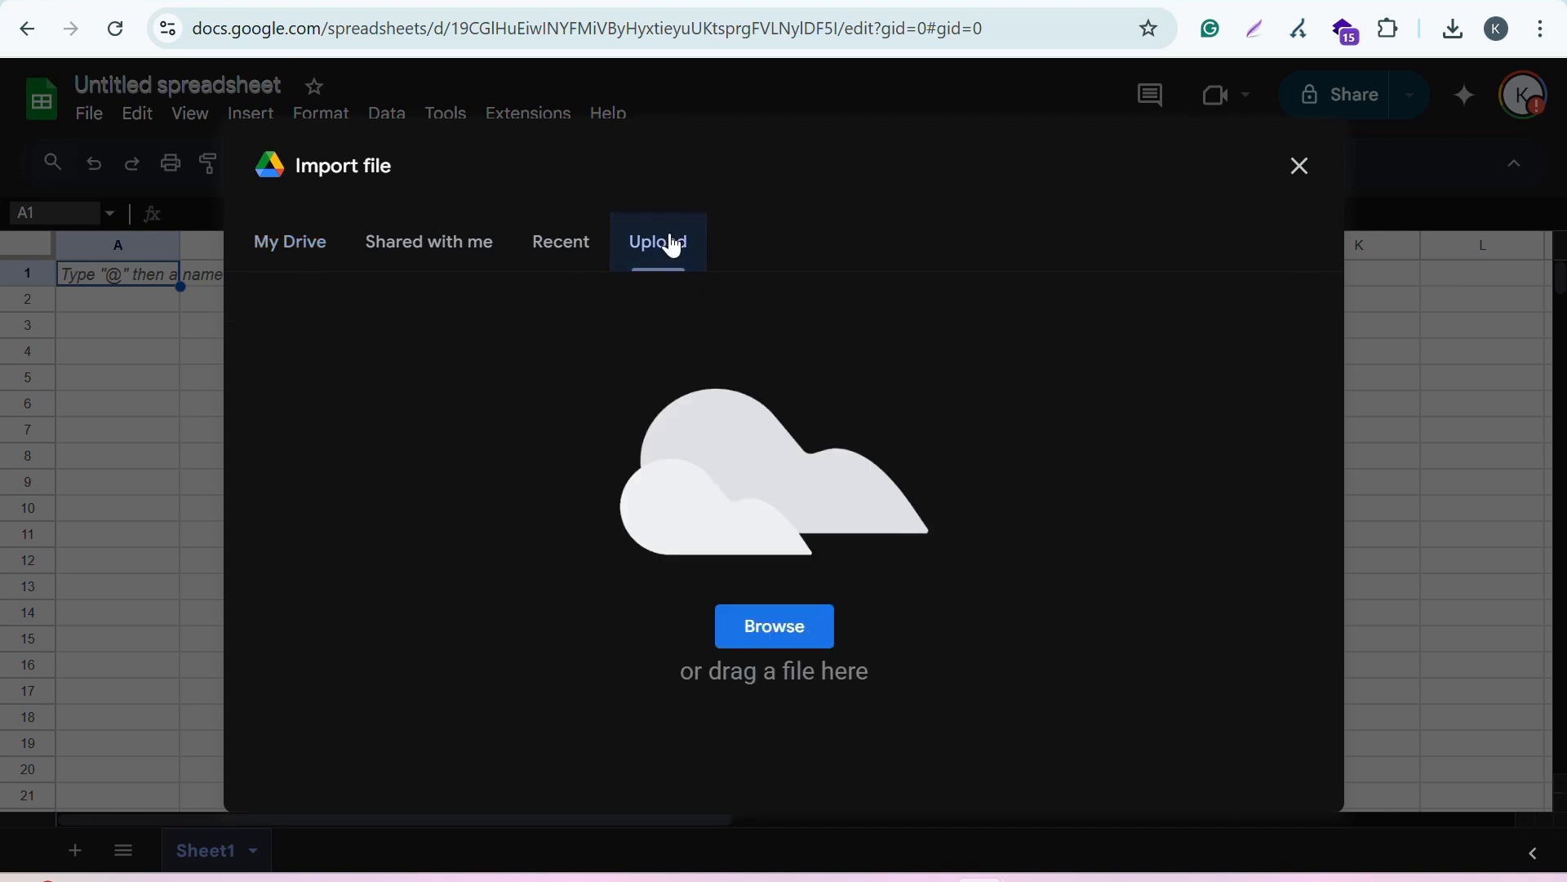
{"action": "left_click", "coordinate": [782, 628]}
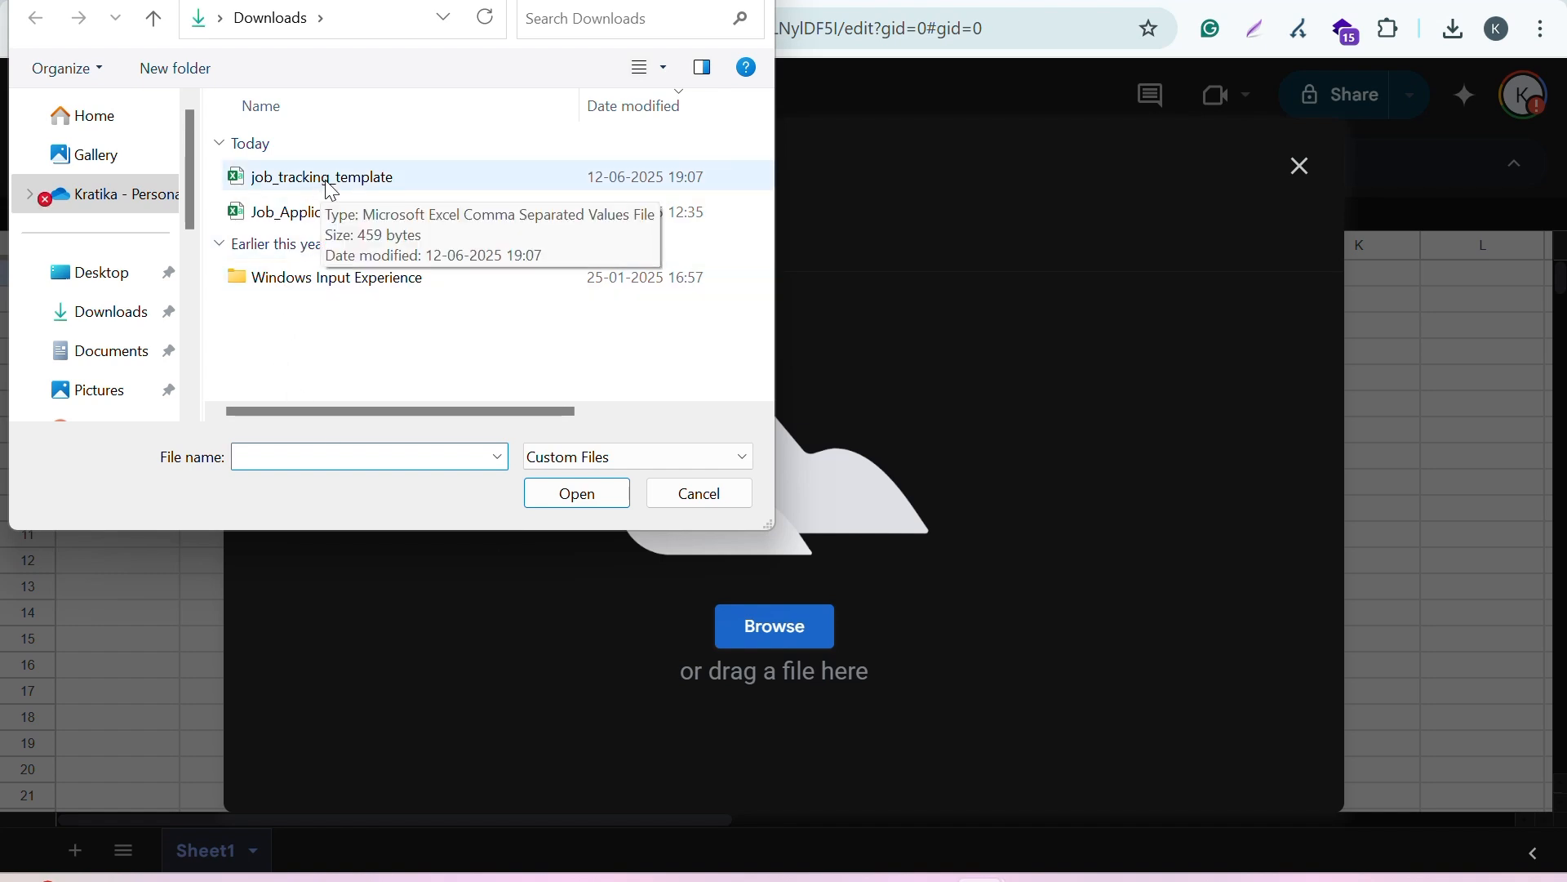
{"action": "left_click", "coordinate": [334, 192]}
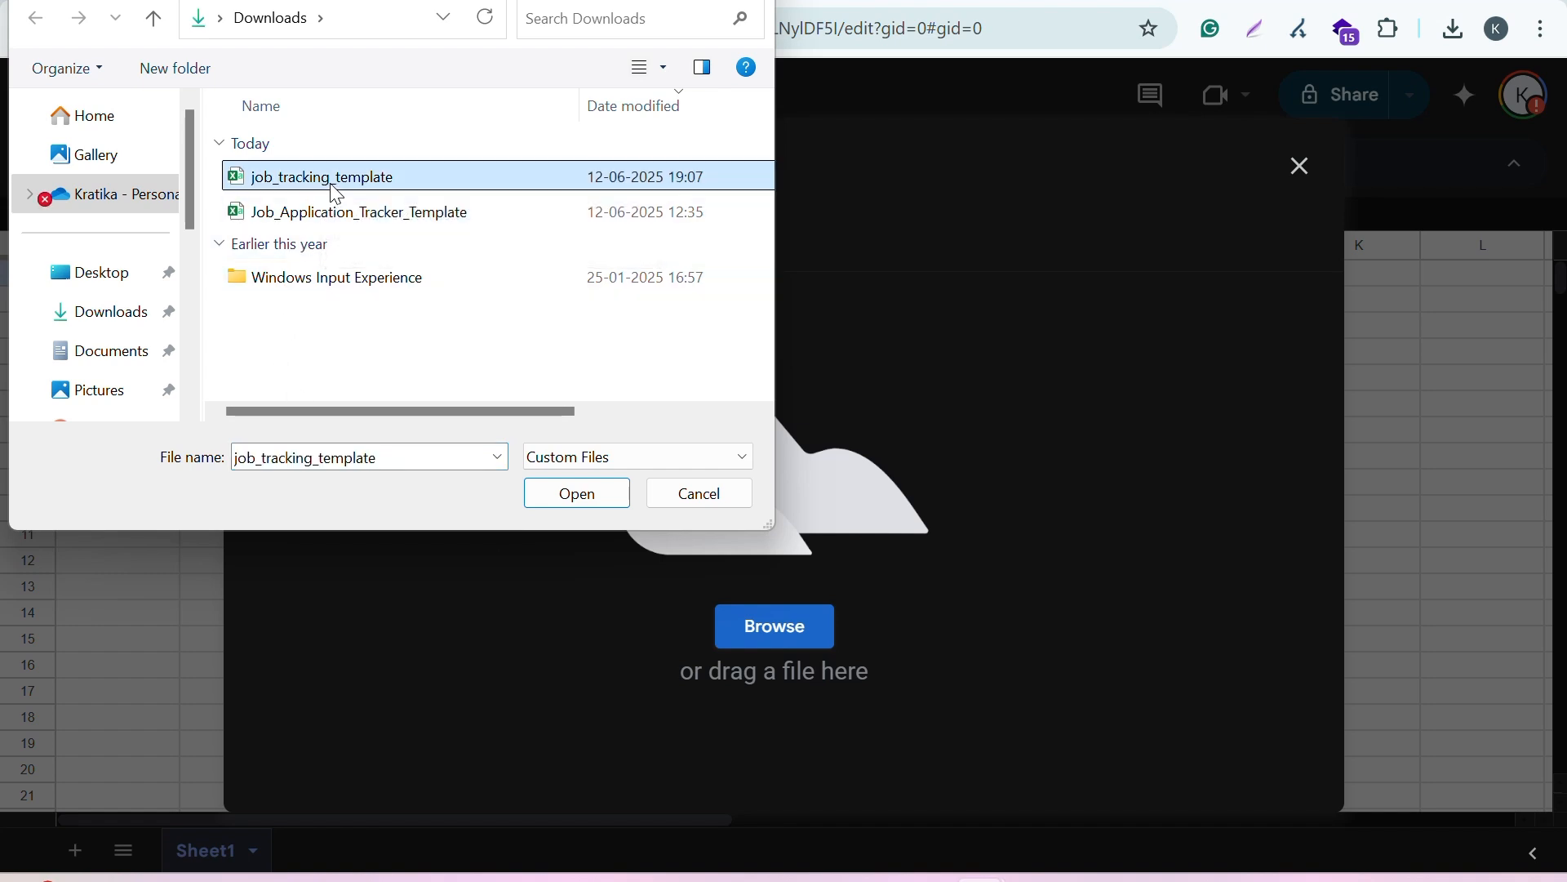
{"action": "left_click", "coordinate": [555, 490]}
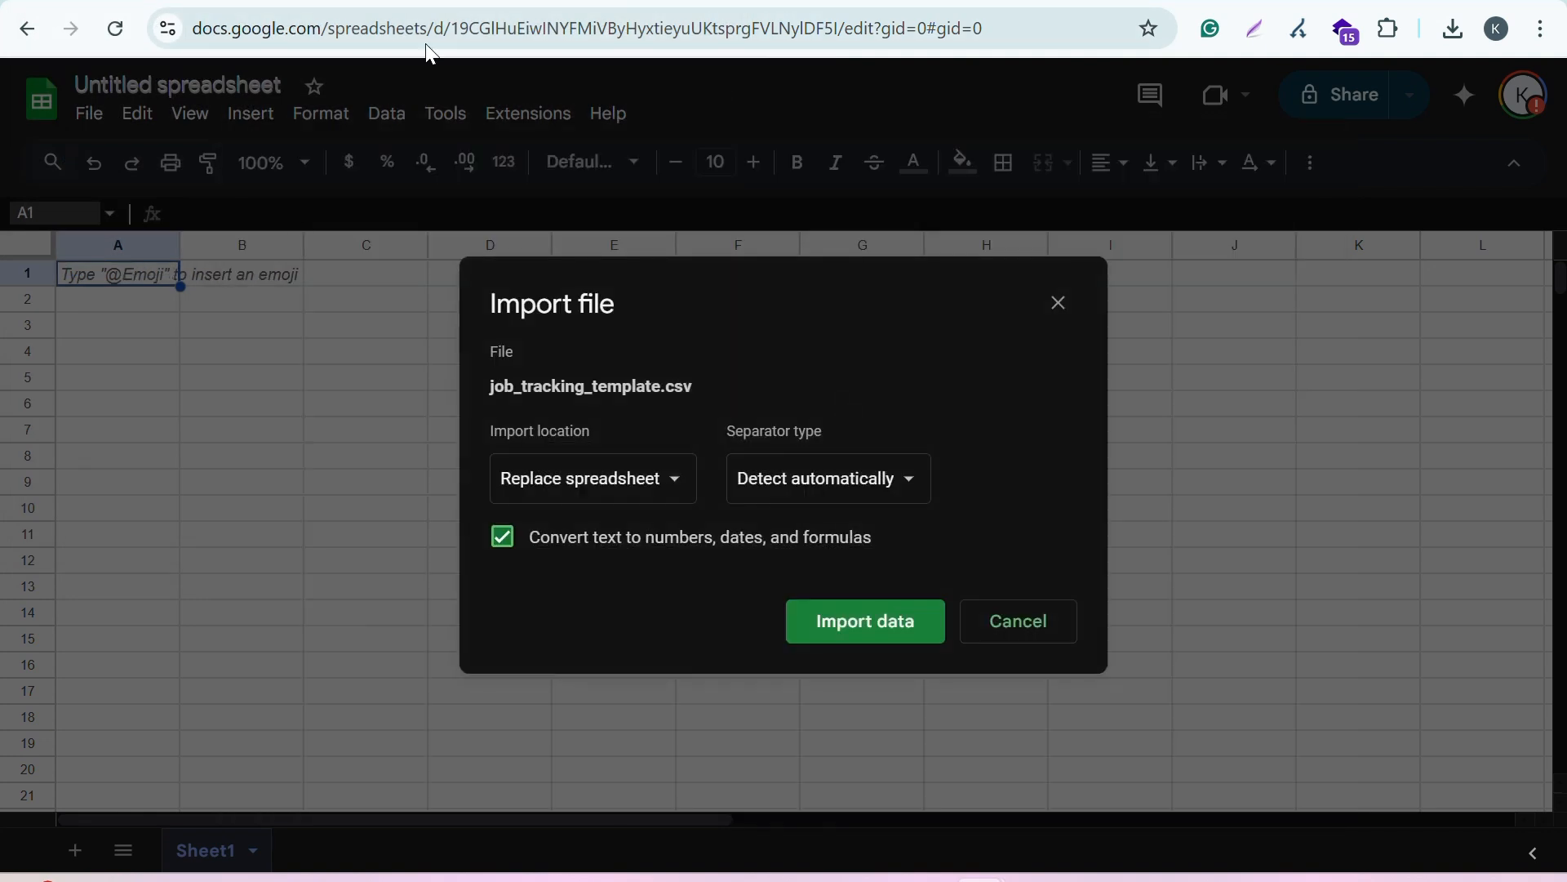
{"action": "left_click", "coordinate": [861, 640]}
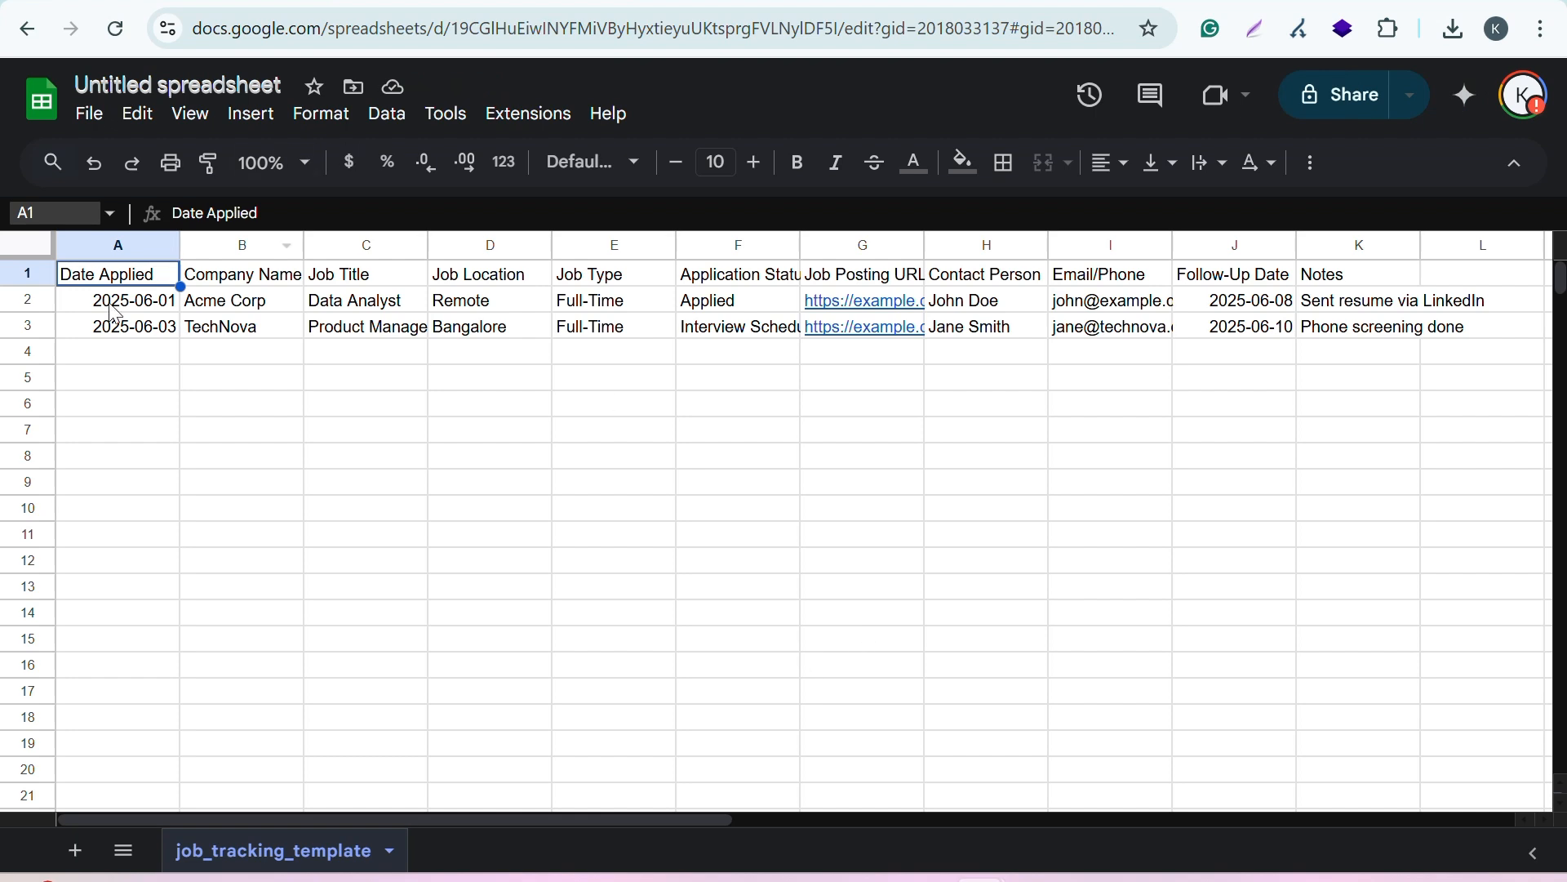
{"action": "left_click", "coordinate": [238, 276]}
{"action": "left_click", "coordinate": [158, 276]}
{"action": "left_click", "coordinate": [251, 275]}
{"action": "left_click", "coordinate": [363, 274]}
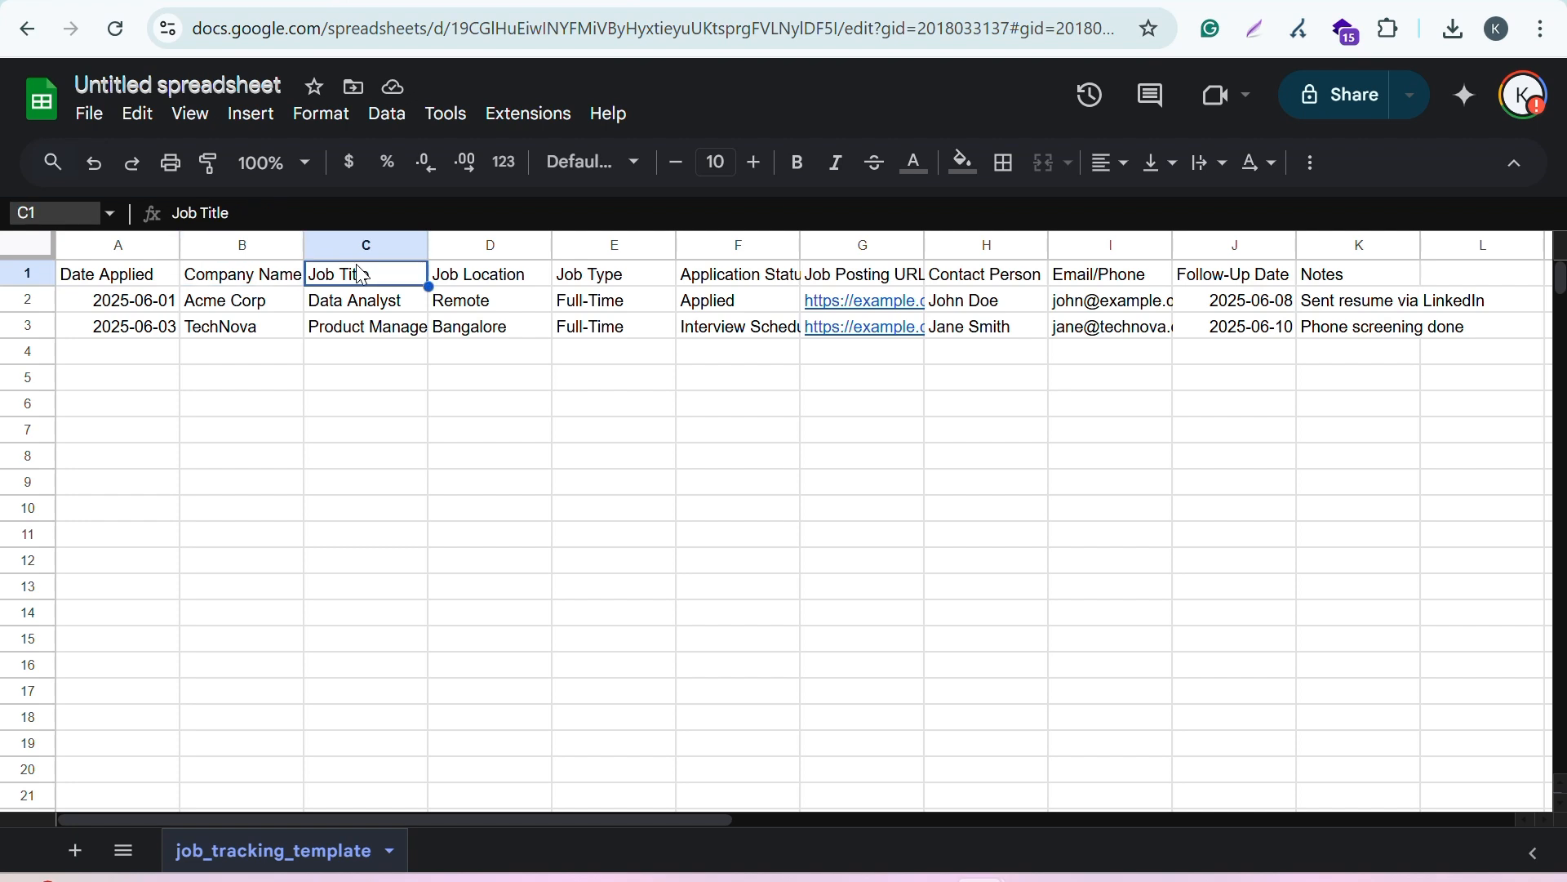
Step: Make every header cell in row 1 bold, from Date Applied through Notes
{"action": "left_click", "coordinate": [122, 276]}
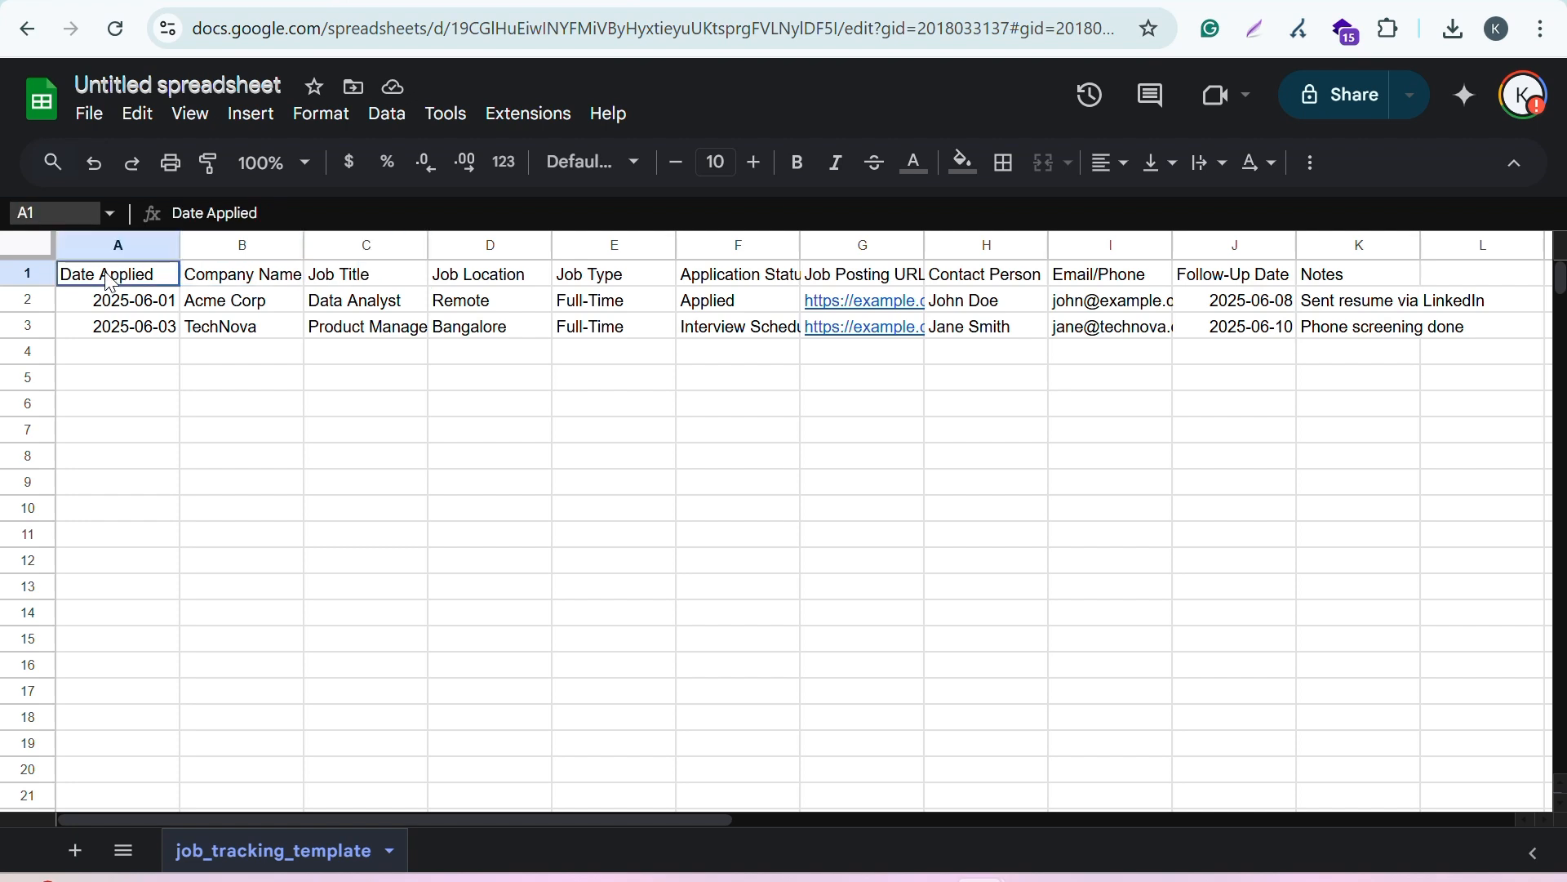
{"action": "left_click", "coordinate": [798, 163]}
{"action": "left_click", "coordinate": [256, 288]}
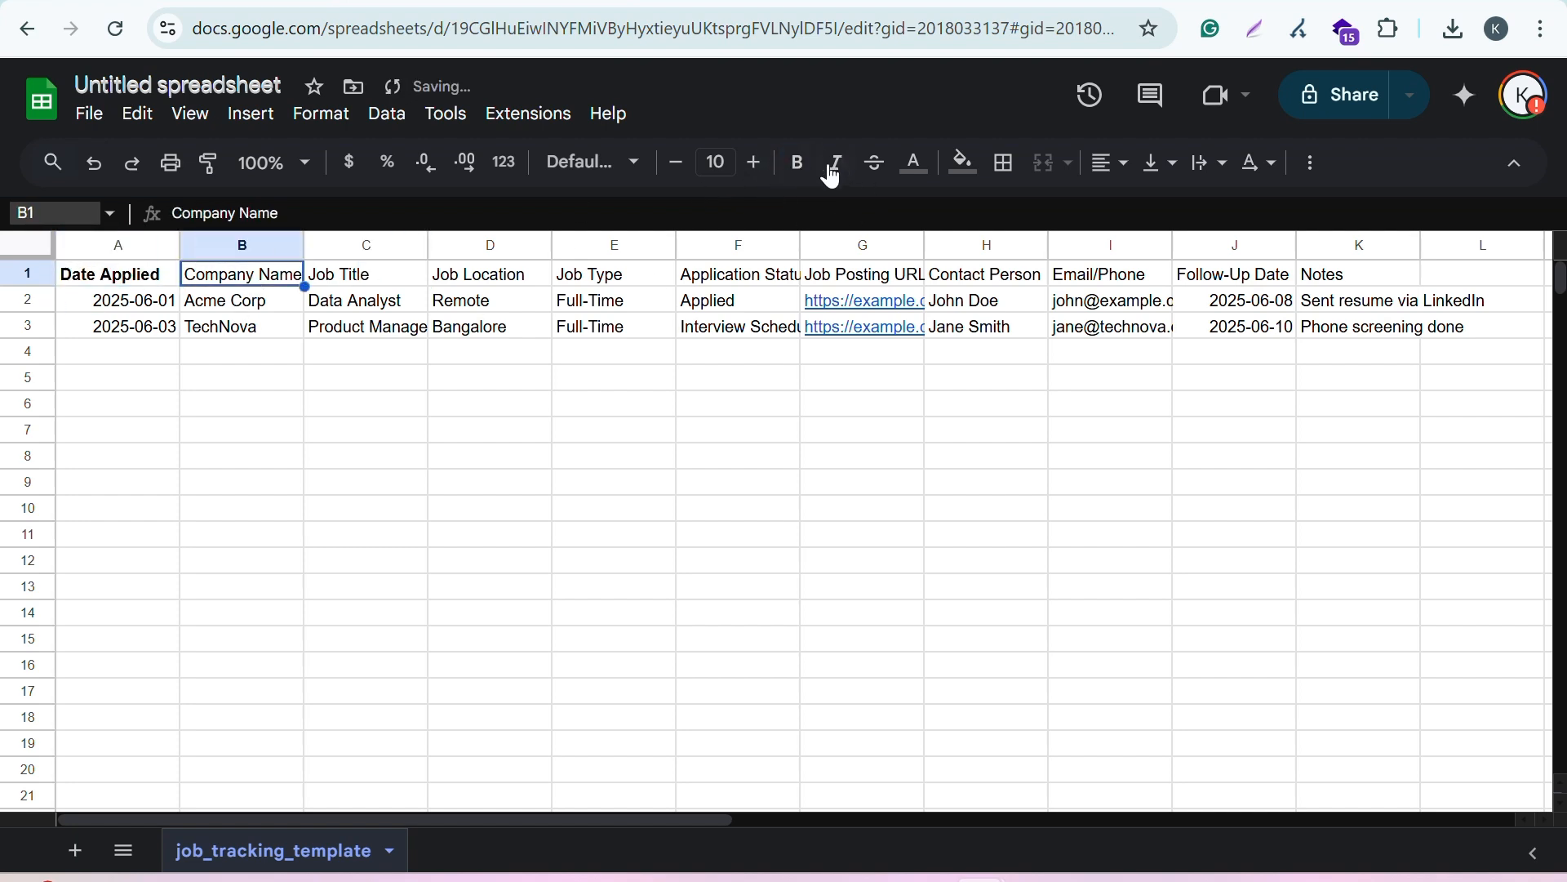
{"action": "left_click", "coordinate": [798, 163]}
{"action": "left_click", "coordinate": [351, 277]}
{"action": "left_click", "coordinate": [798, 162]}
{"action": "left_click", "coordinate": [461, 279]}
{"action": "left_click", "coordinate": [798, 162]}
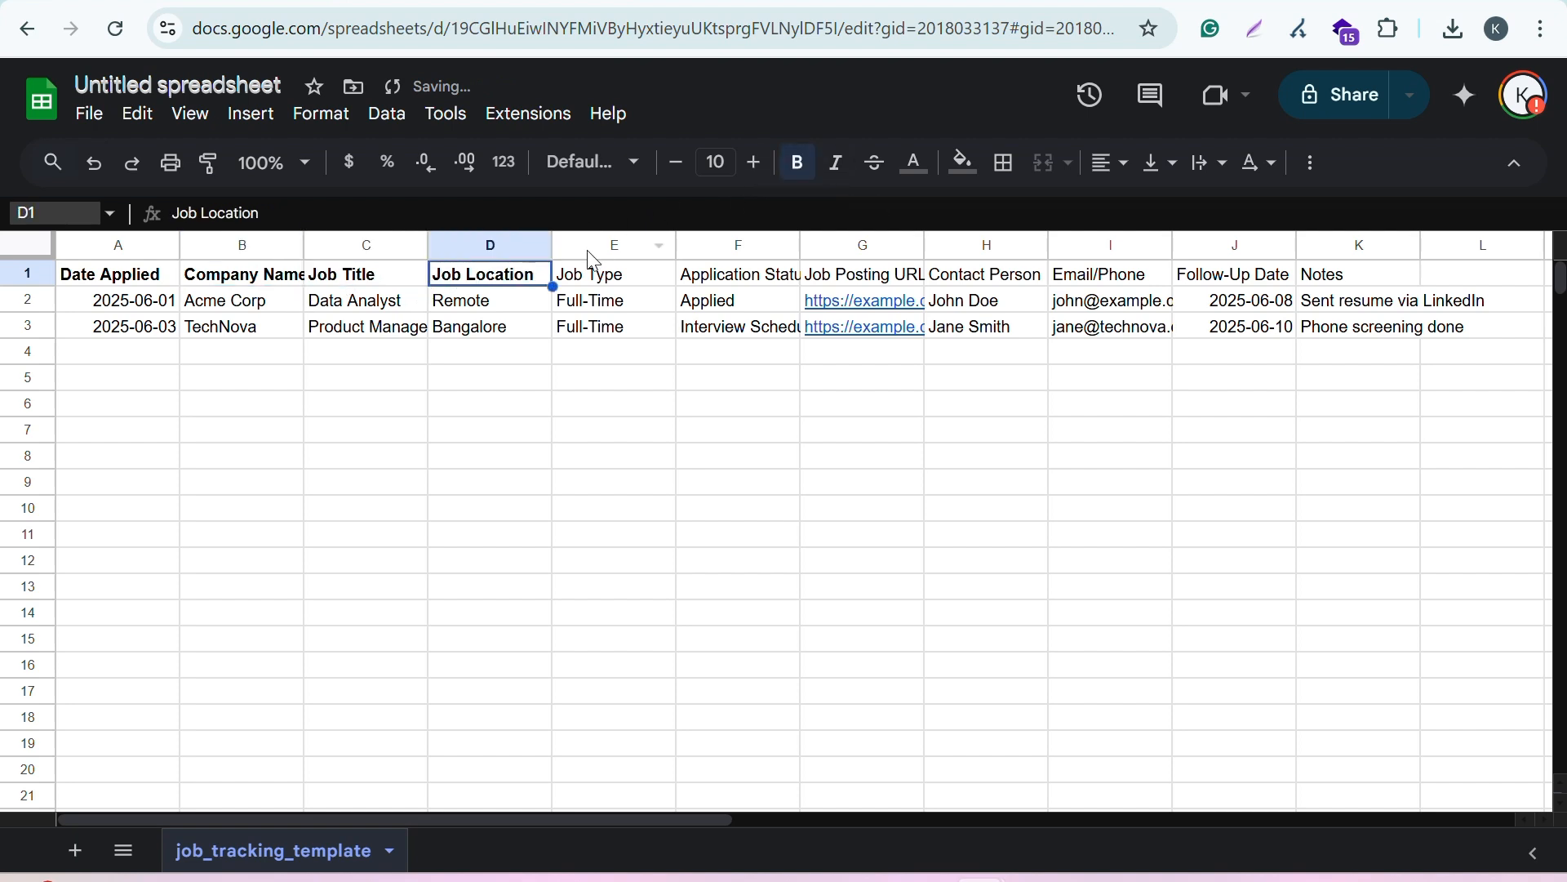
{"action": "left_click", "coordinate": [586, 283]}
{"action": "left_click", "coordinate": [799, 162]}
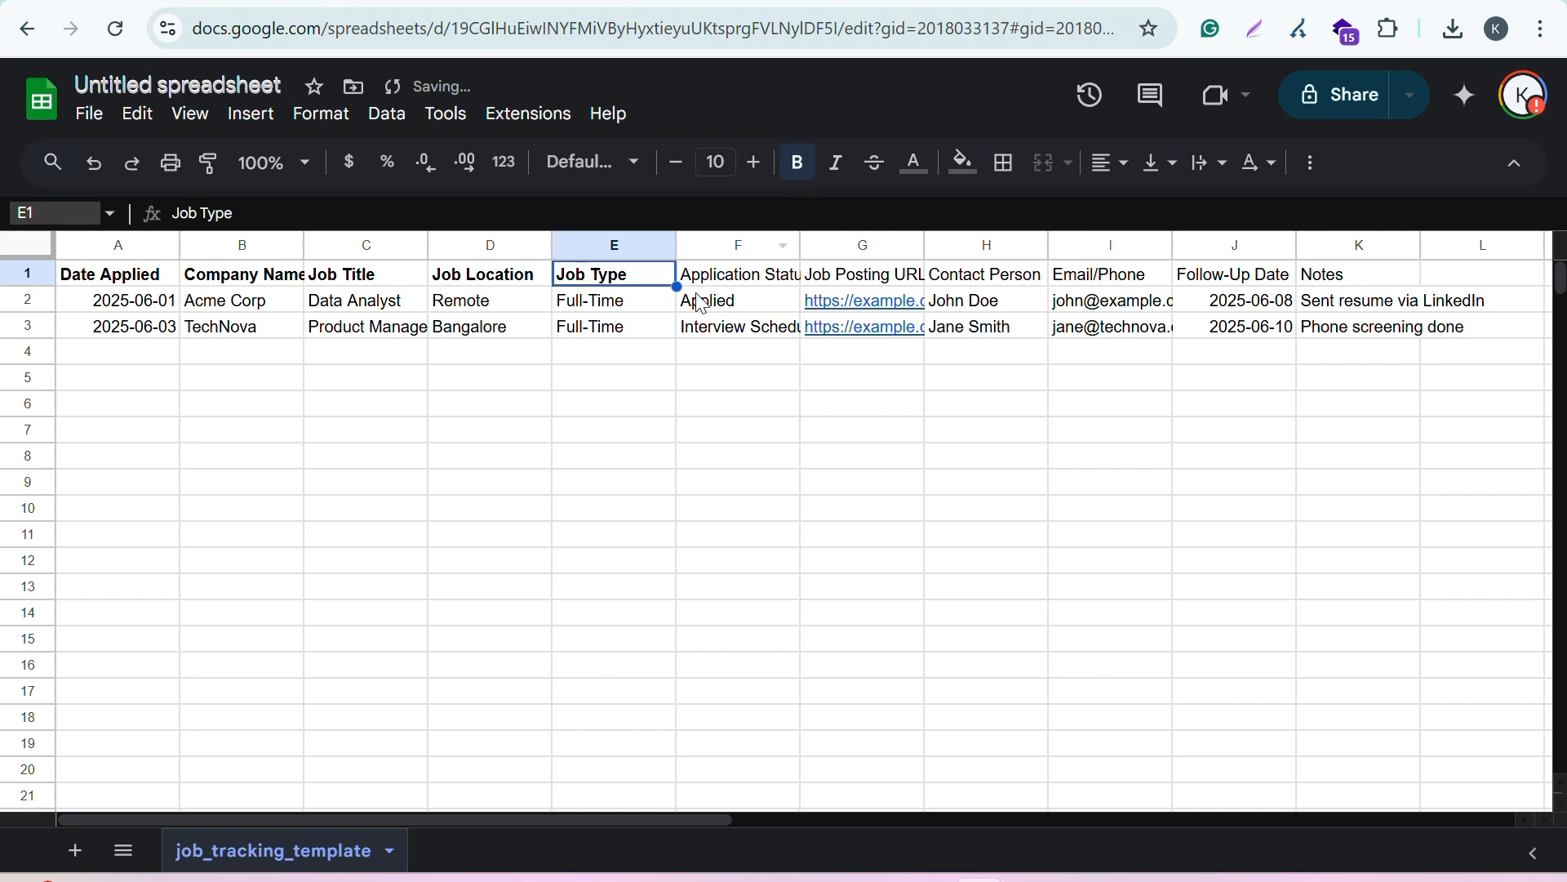
{"action": "left_click", "coordinate": [719, 279]}
{"action": "left_click", "coordinate": [807, 175]}
{"action": "left_click", "coordinate": [859, 277]}
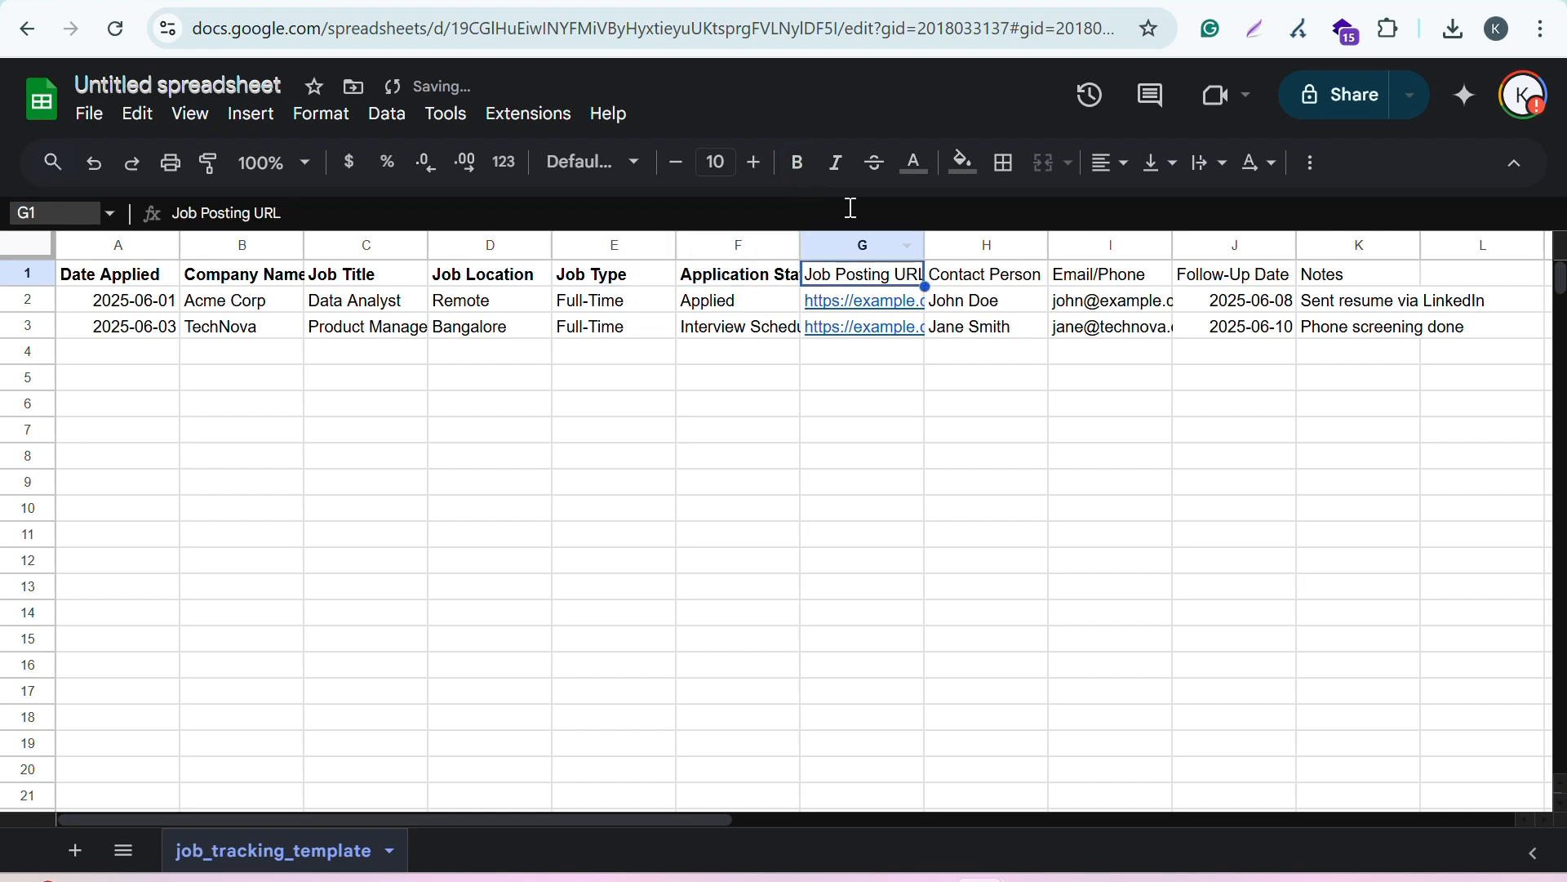
{"action": "left_click", "coordinate": [804, 167]}
{"action": "left_click", "coordinate": [968, 277]}
{"action": "left_click", "coordinate": [798, 167]}
{"action": "left_click", "coordinate": [1103, 281]}
{"action": "left_click", "coordinate": [798, 163]}
{"action": "left_click", "coordinate": [1243, 277]}
{"action": "left_click", "coordinate": [799, 163]}
{"action": "left_click", "coordinate": [1320, 282]}
{"action": "left_click", "coordinate": [798, 162]}
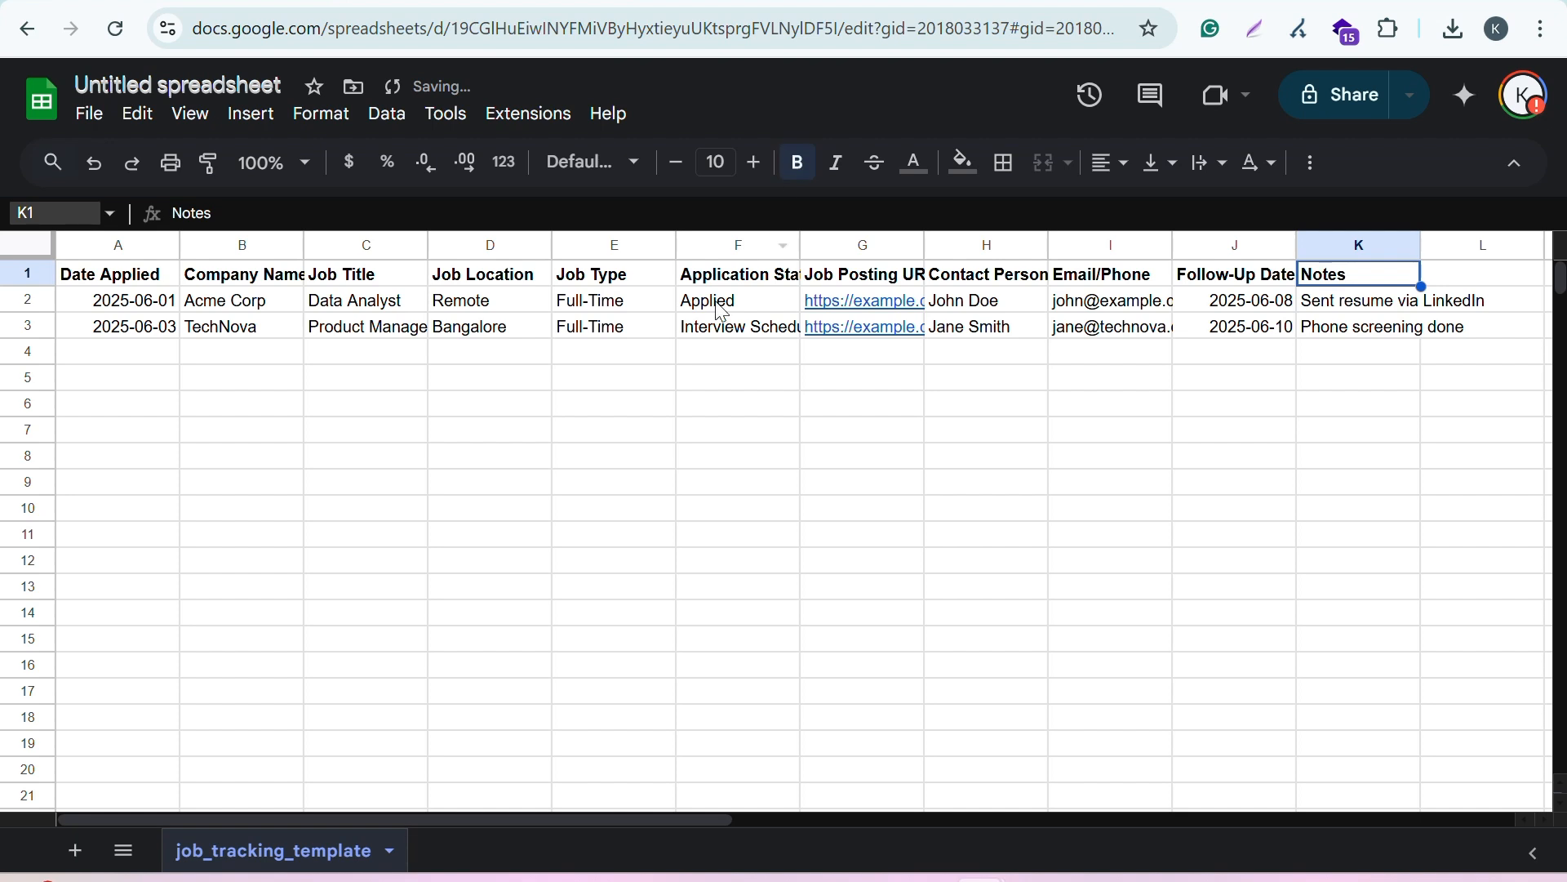
Step: In row 5, enter 2025-06-12 as the date applied, XYZ as the company name and Technician as the job title
{"action": "left_click", "coordinate": [110, 379]}
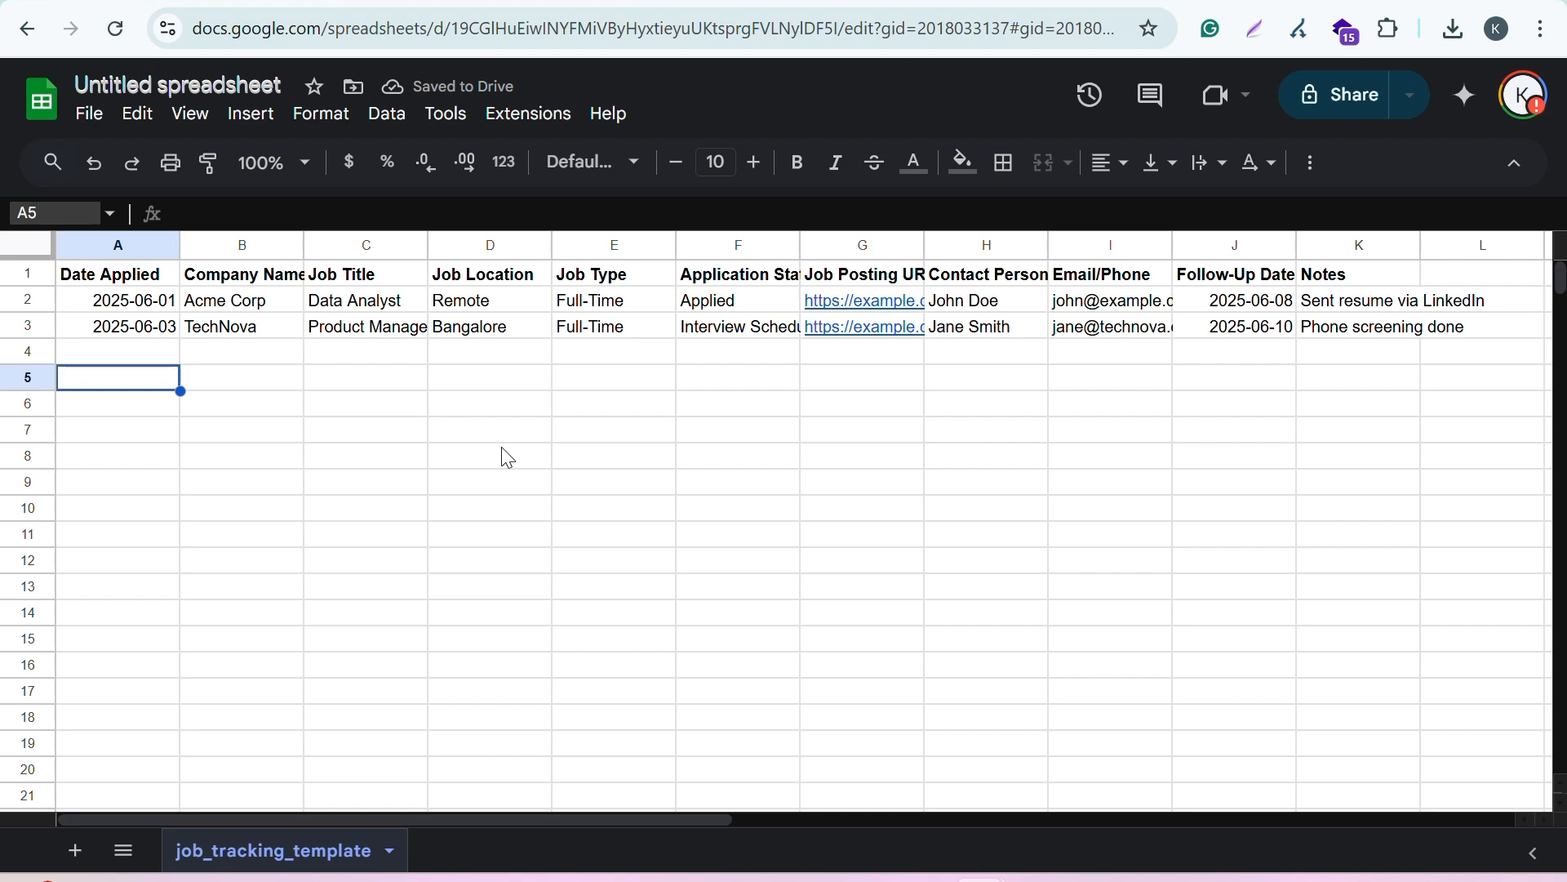
{"action": "type", "text": "2025-06"}
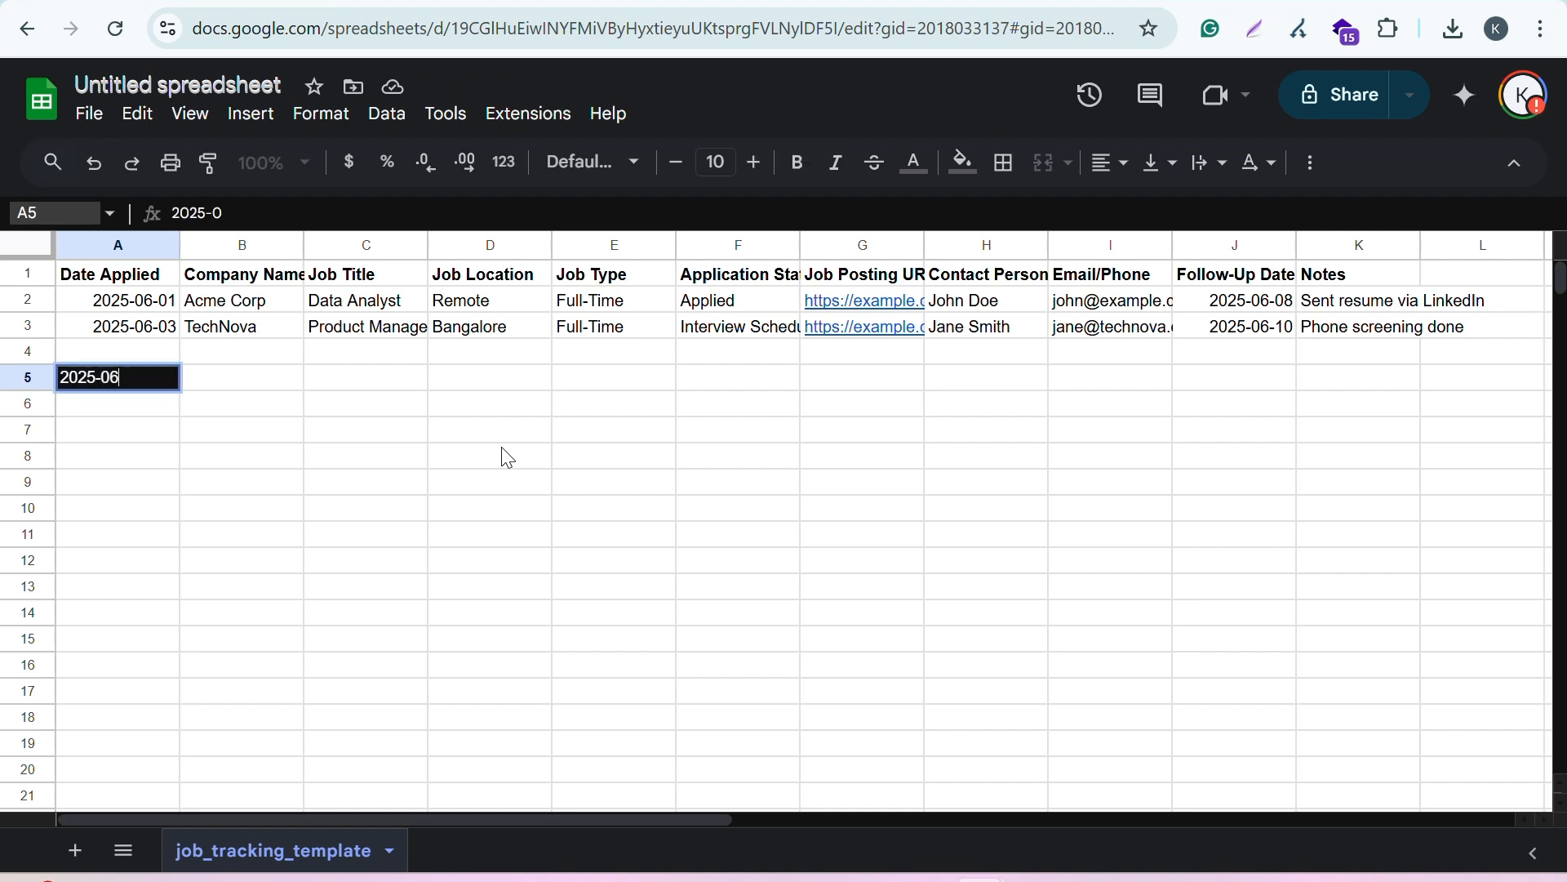
{"action": "type", "text": "-12"}
{"action": "left_click", "coordinate": [246, 383]}
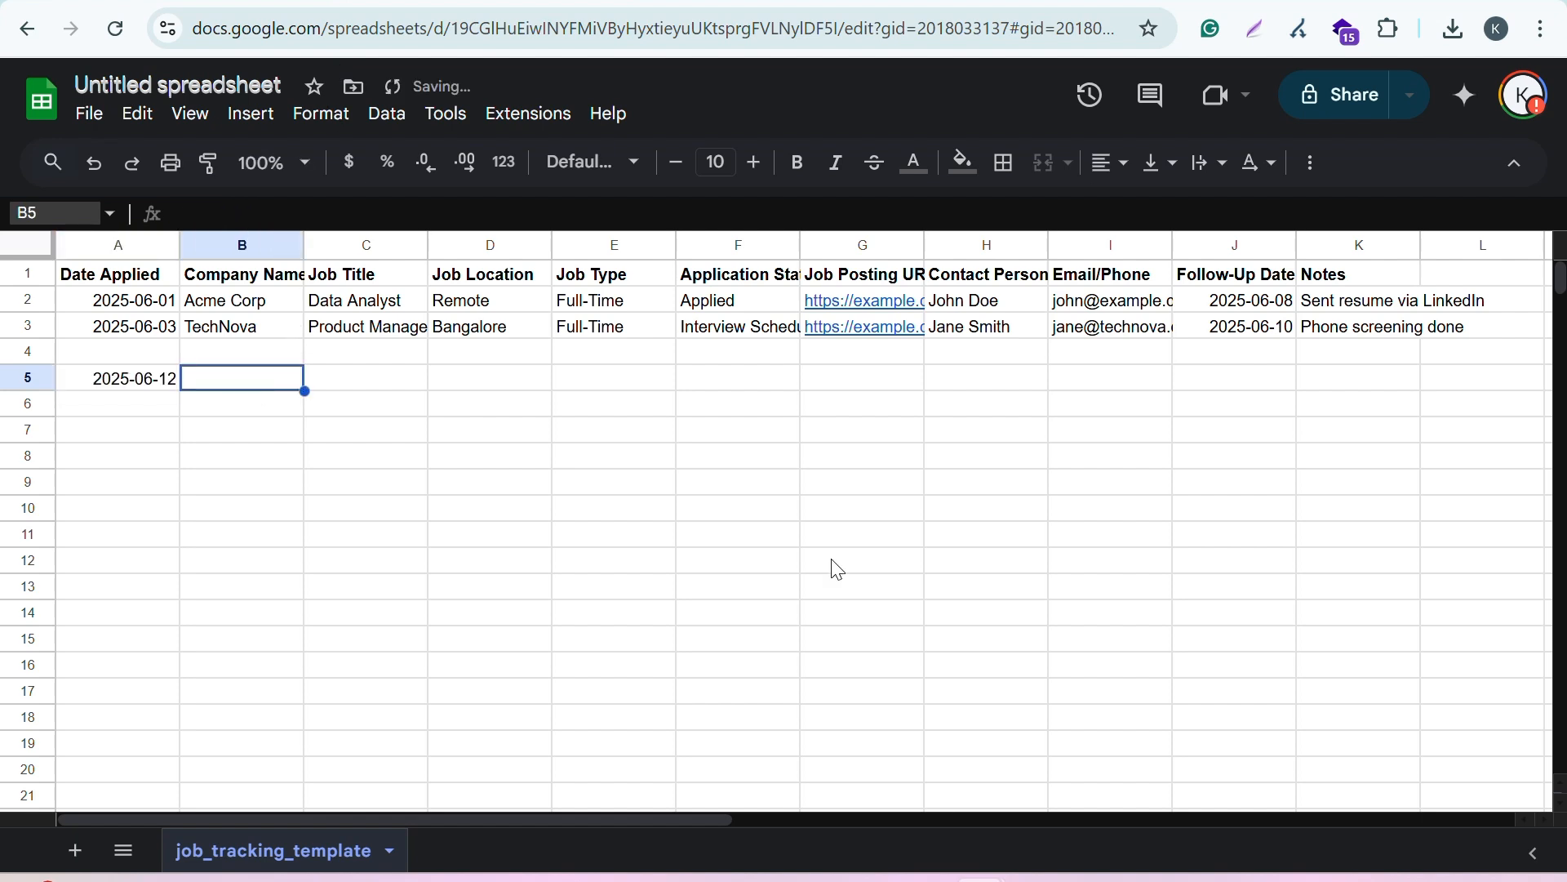
{"action": "type", "text": "XYZ"}
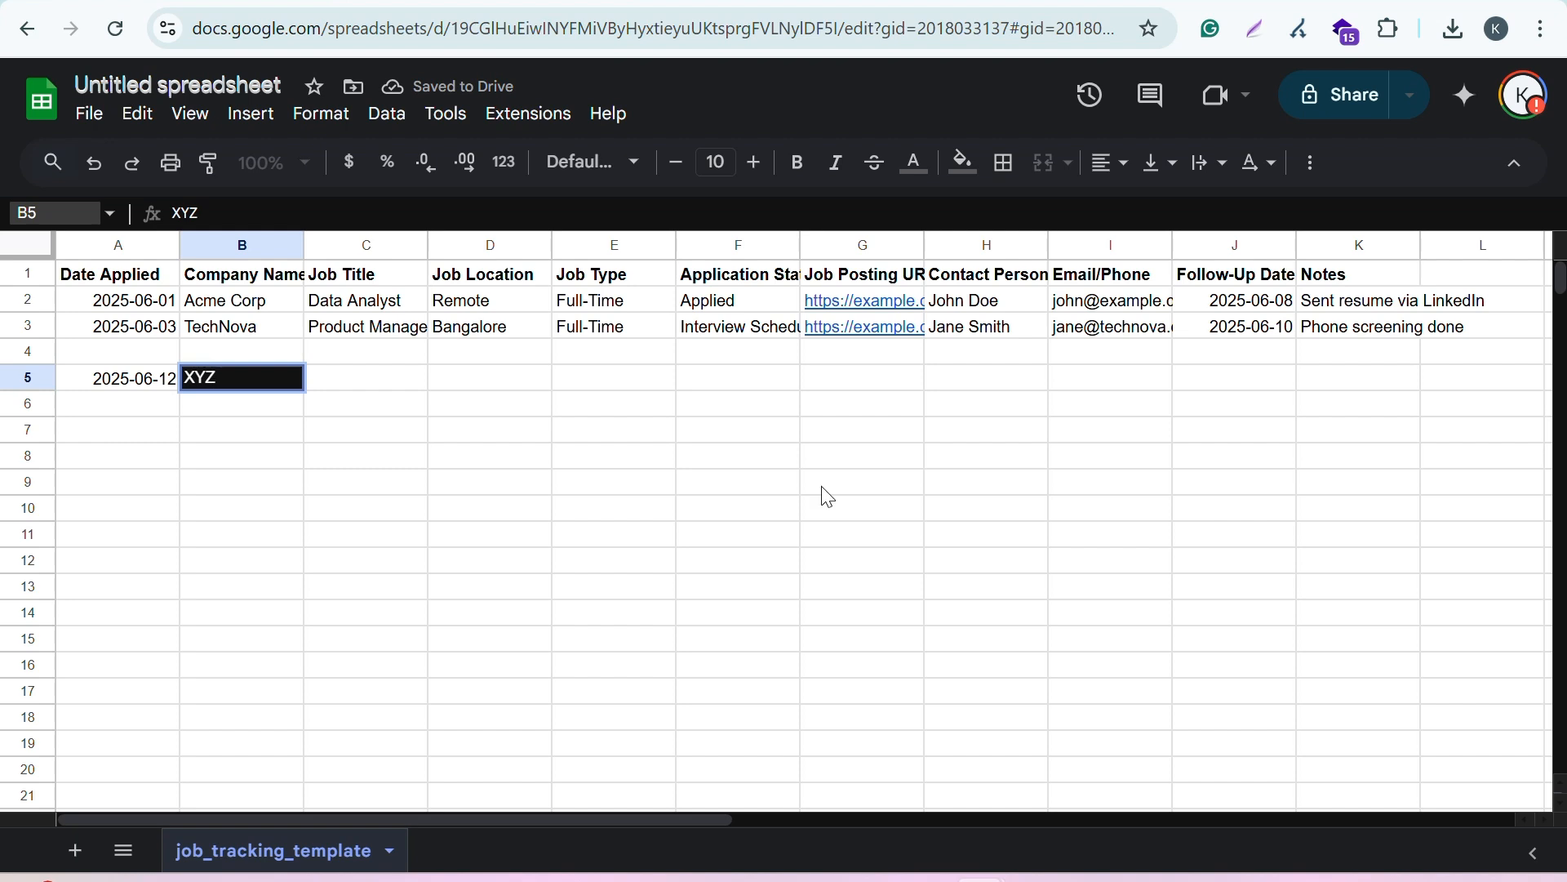
{"action": "left_click", "coordinate": [381, 386]}
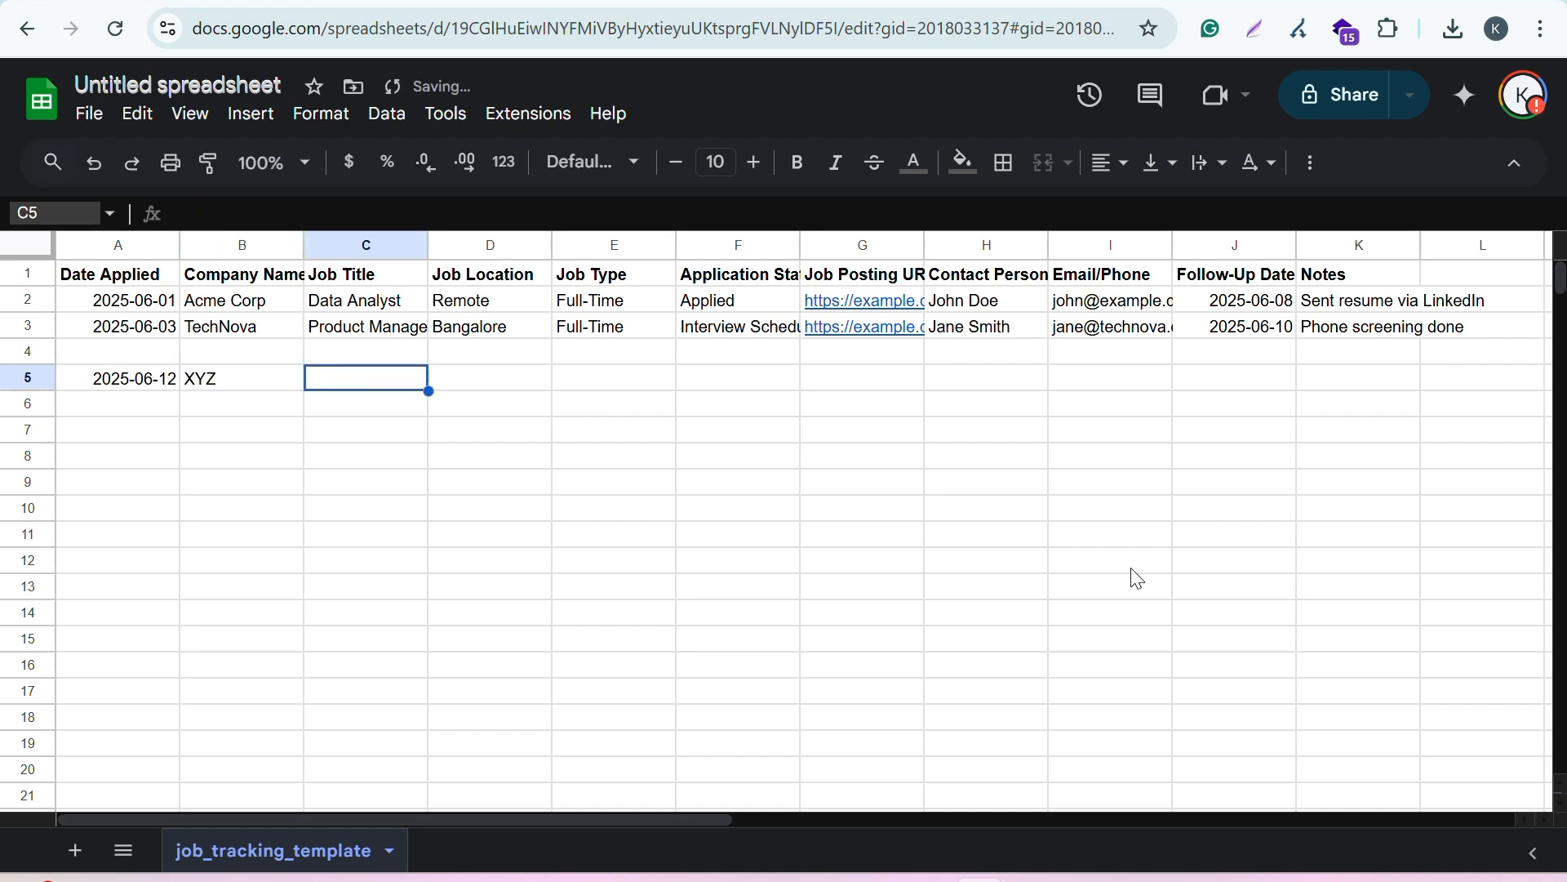
{"action": "type", "text": "Technician"}
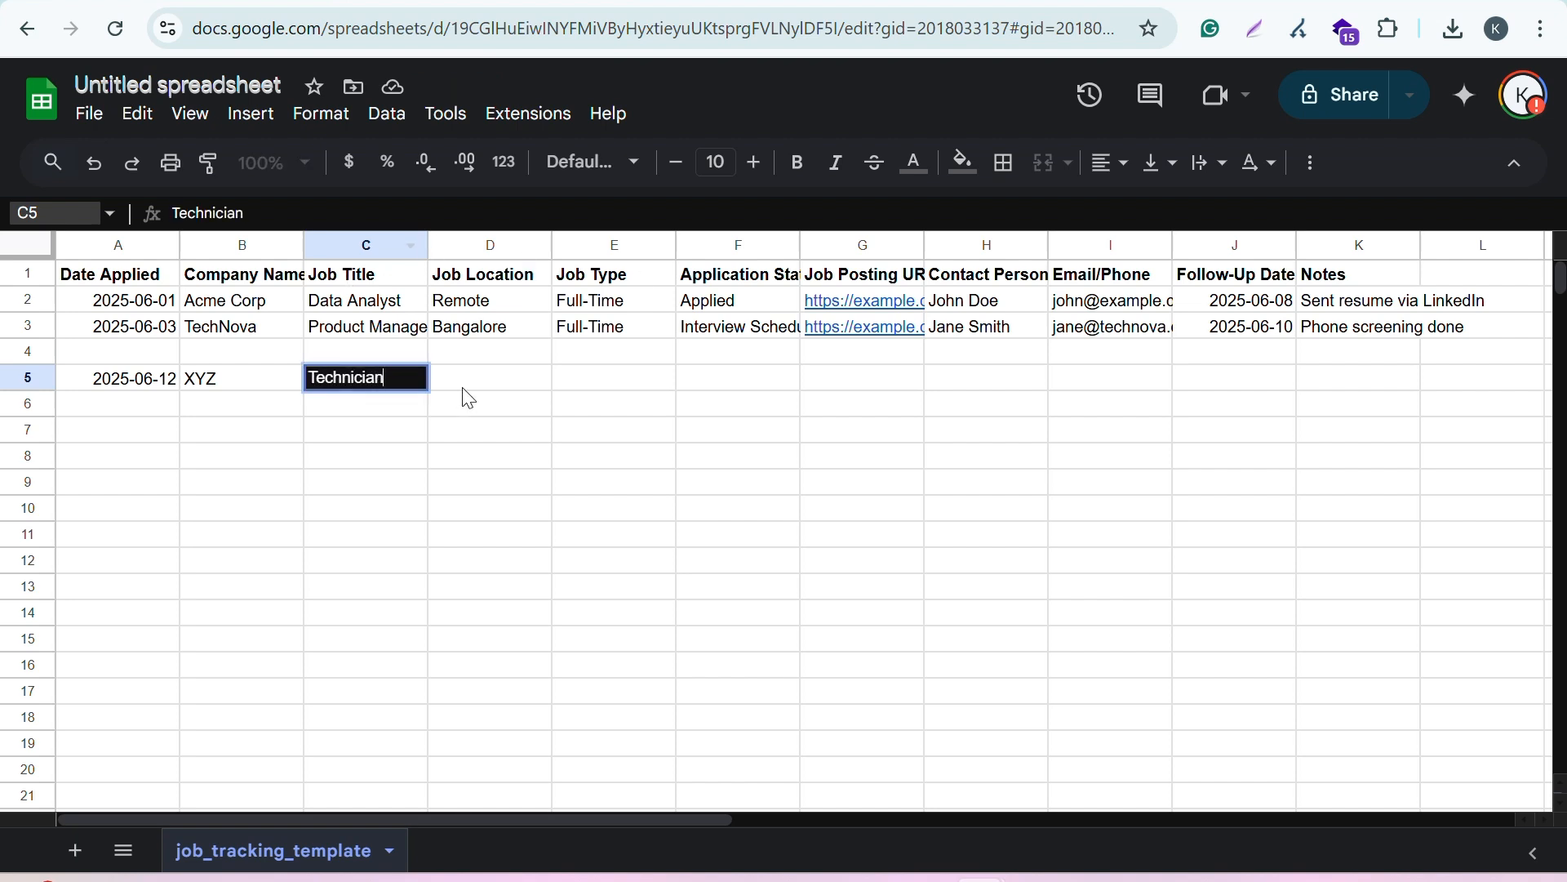
Step: Enter Mumbai as the job location and Part-time as the job type in row 5
{"action": "left_click", "coordinate": [503, 384]}
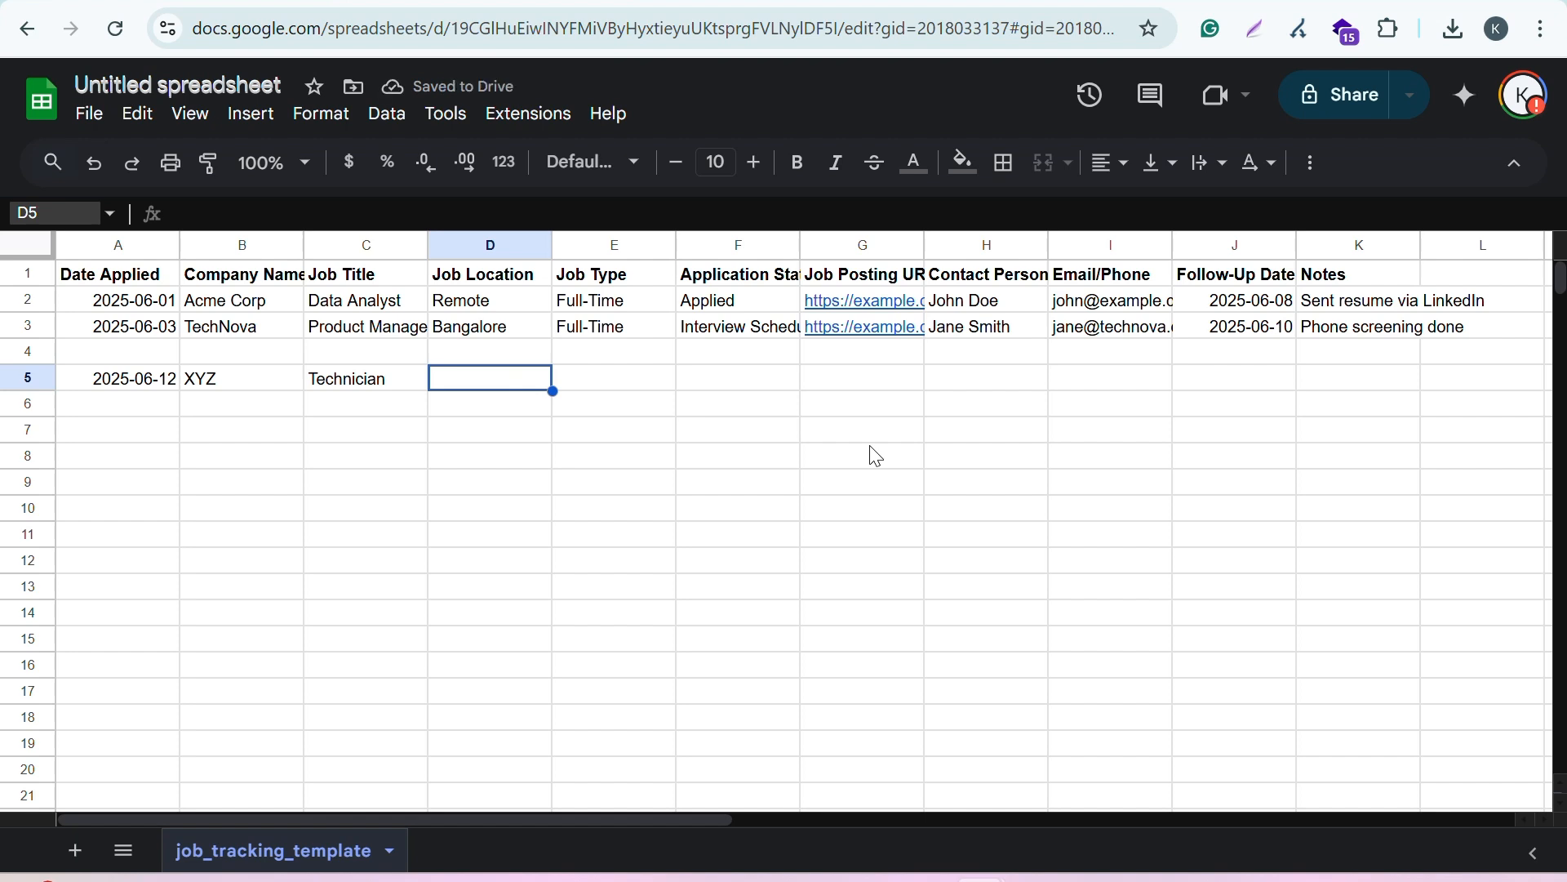
{"action": "type", "text": "Mumbai"}
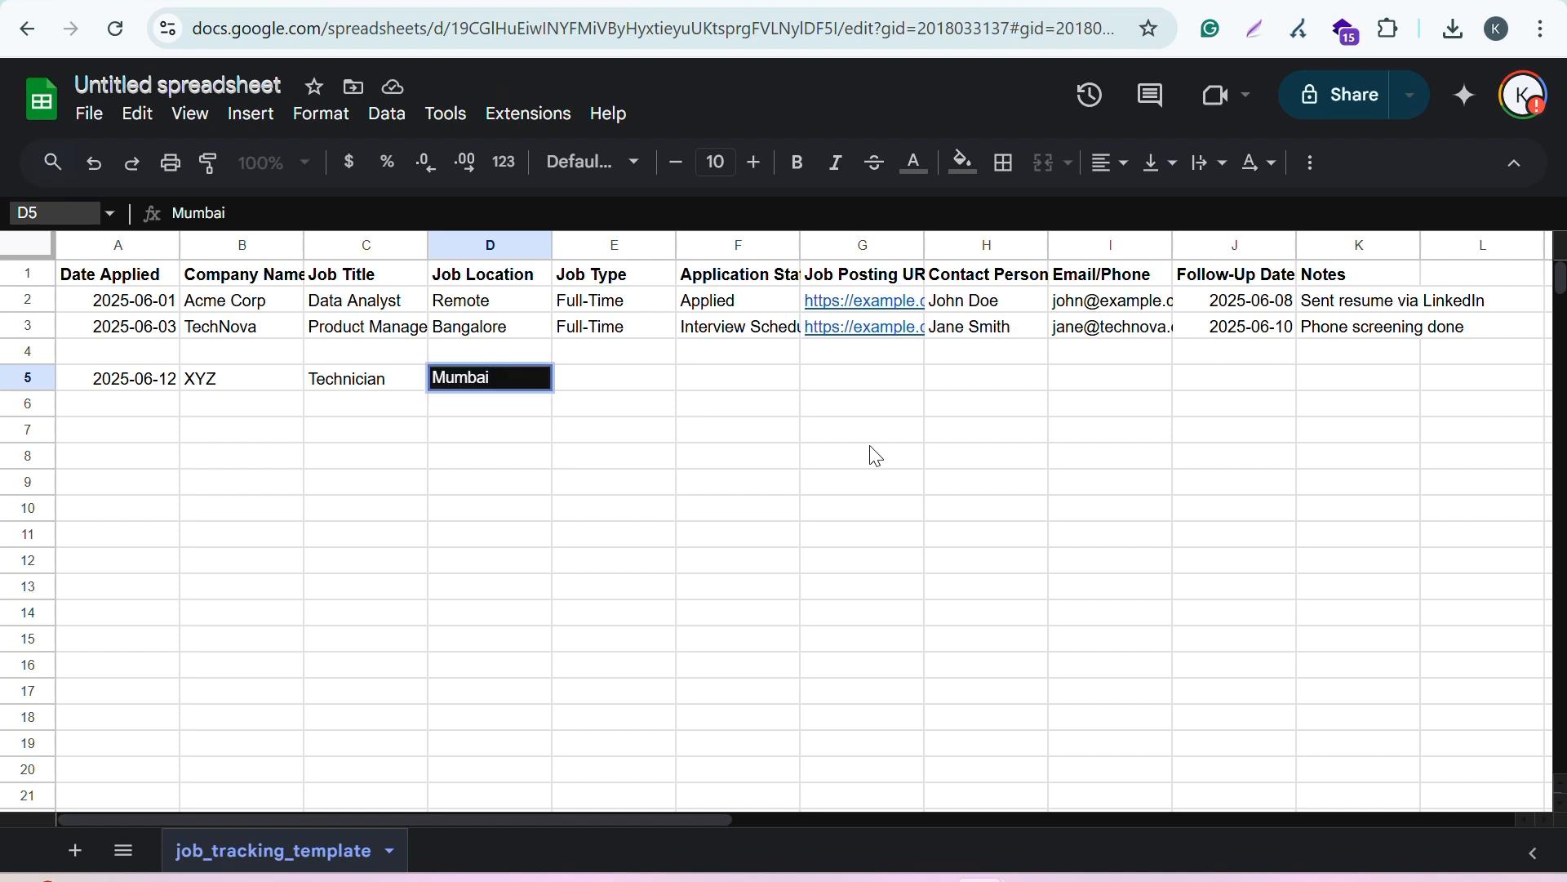
{"action": "left_click", "coordinate": [604, 380]}
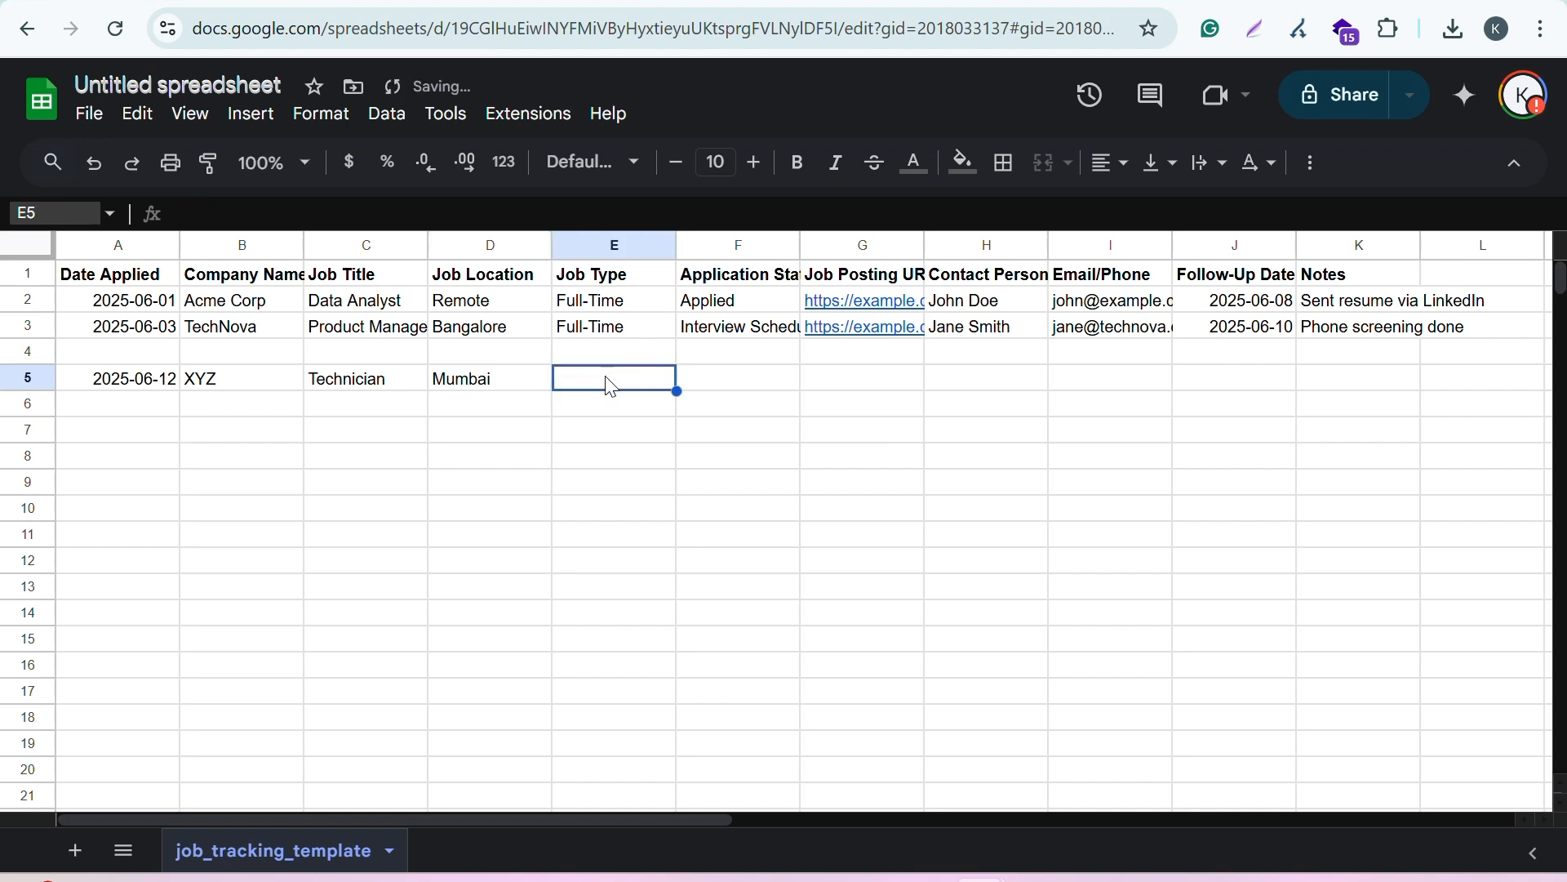
{"action": "type", "text": "Part-time"}
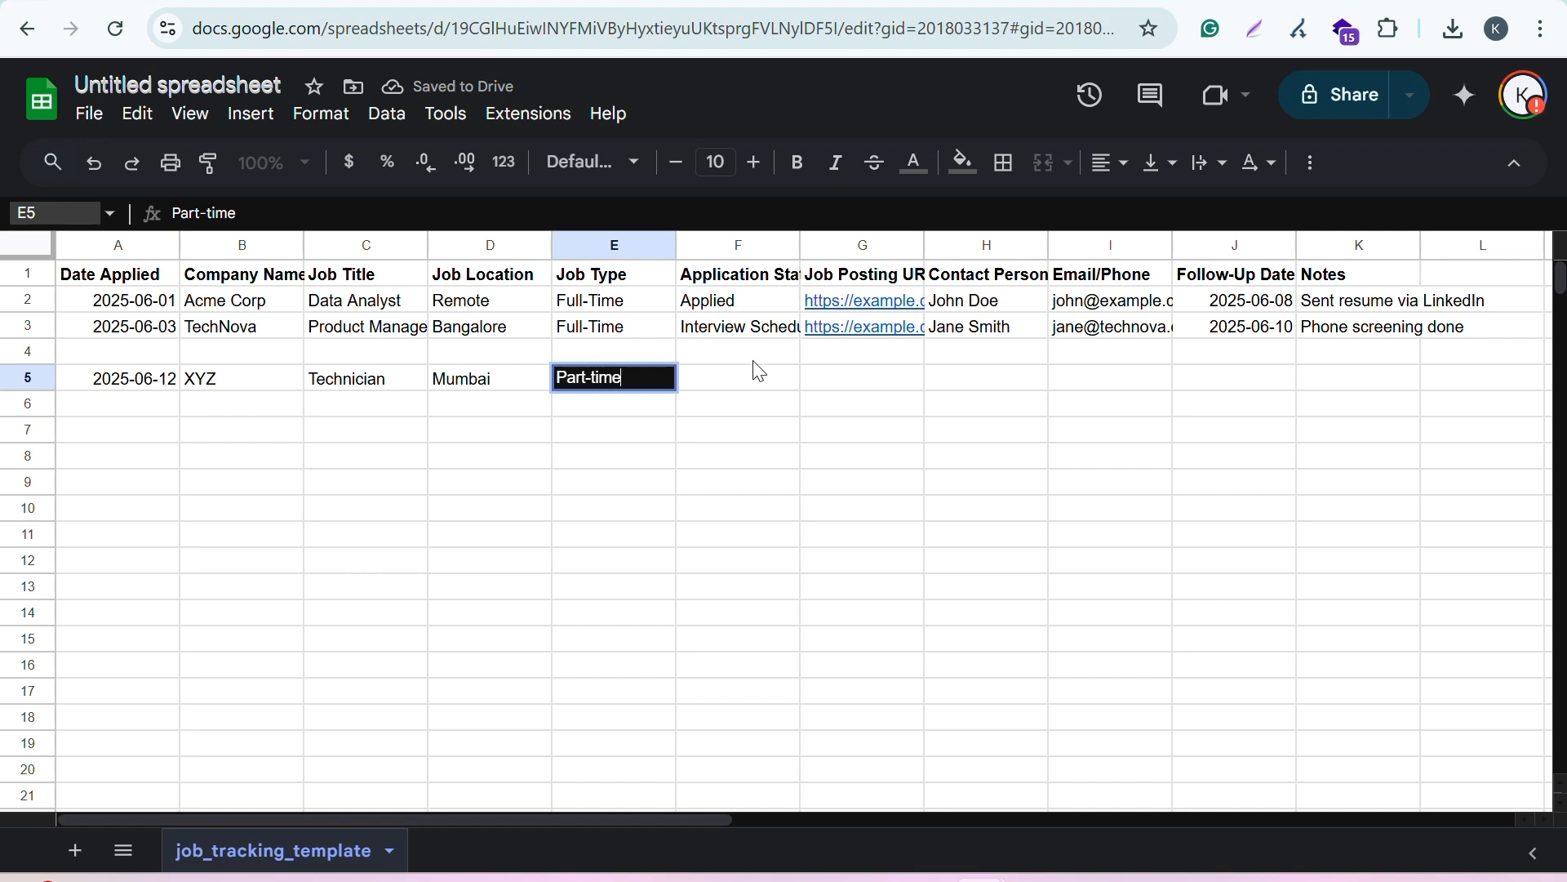
Step: In row 5, enter Awaiting results as the application status and Linkeldn URL as the job posting URL
{"action": "left_click", "coordinate": [744, 386]}
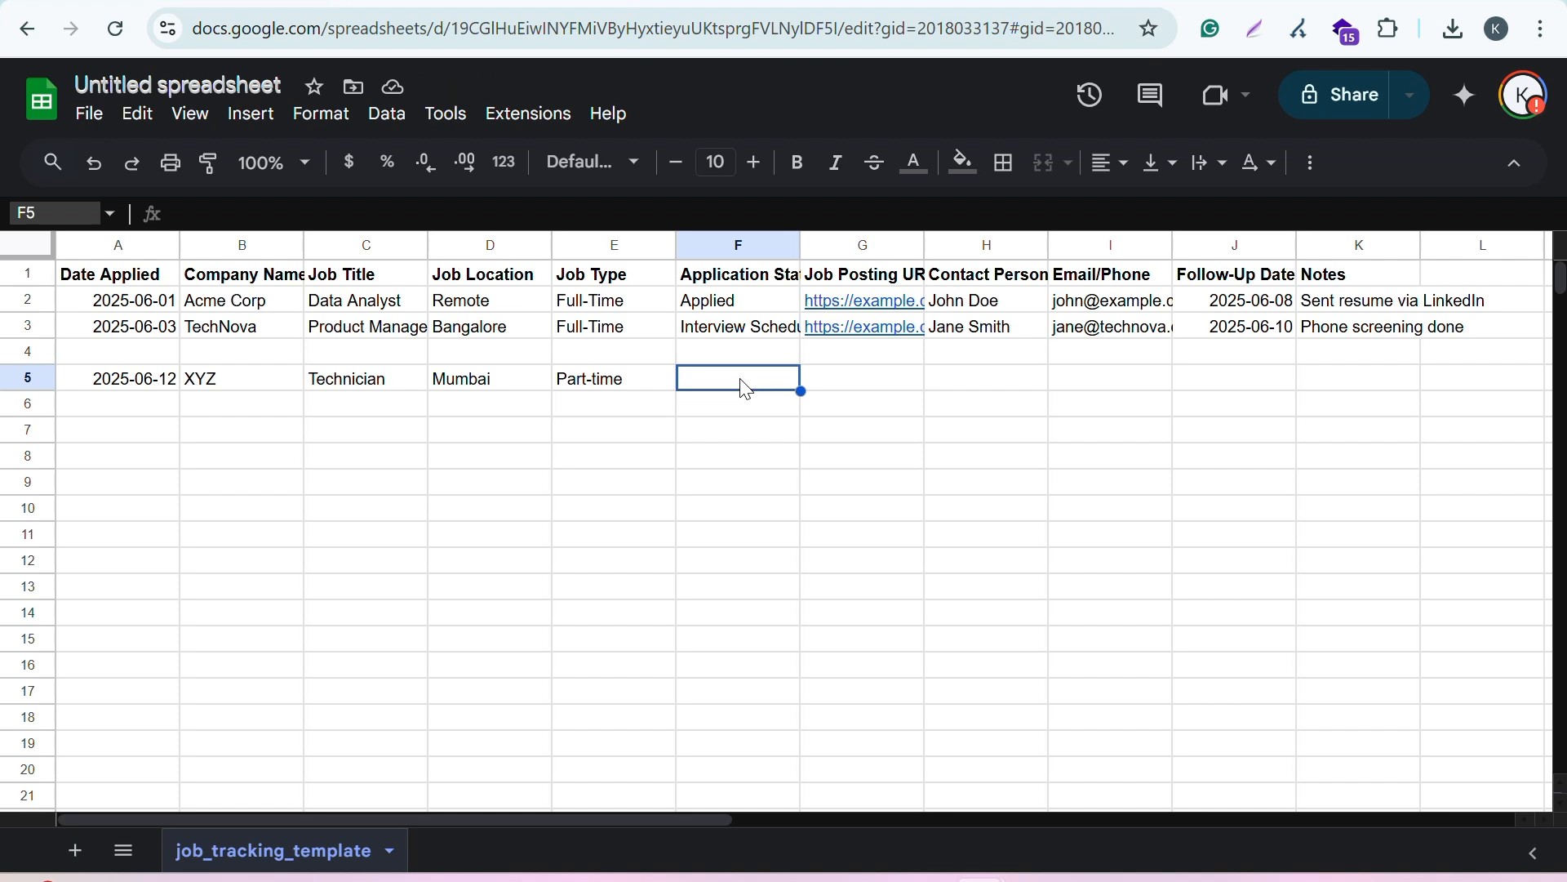
{"action": "type", "text": "Awaiting results"}
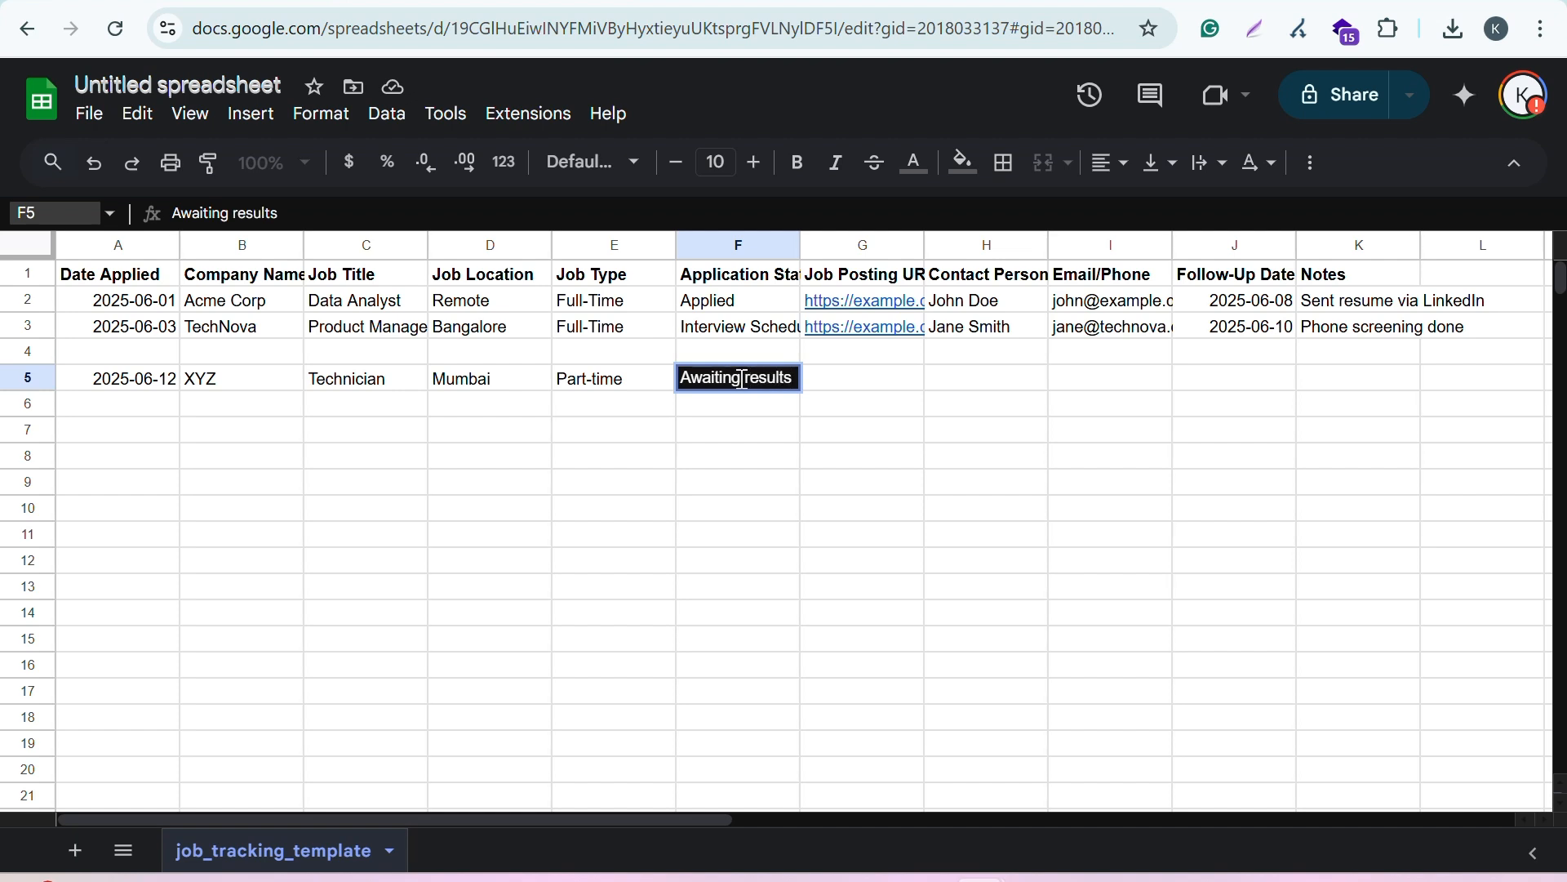
{"action": "left_click", "coordinate": [882, 386]}
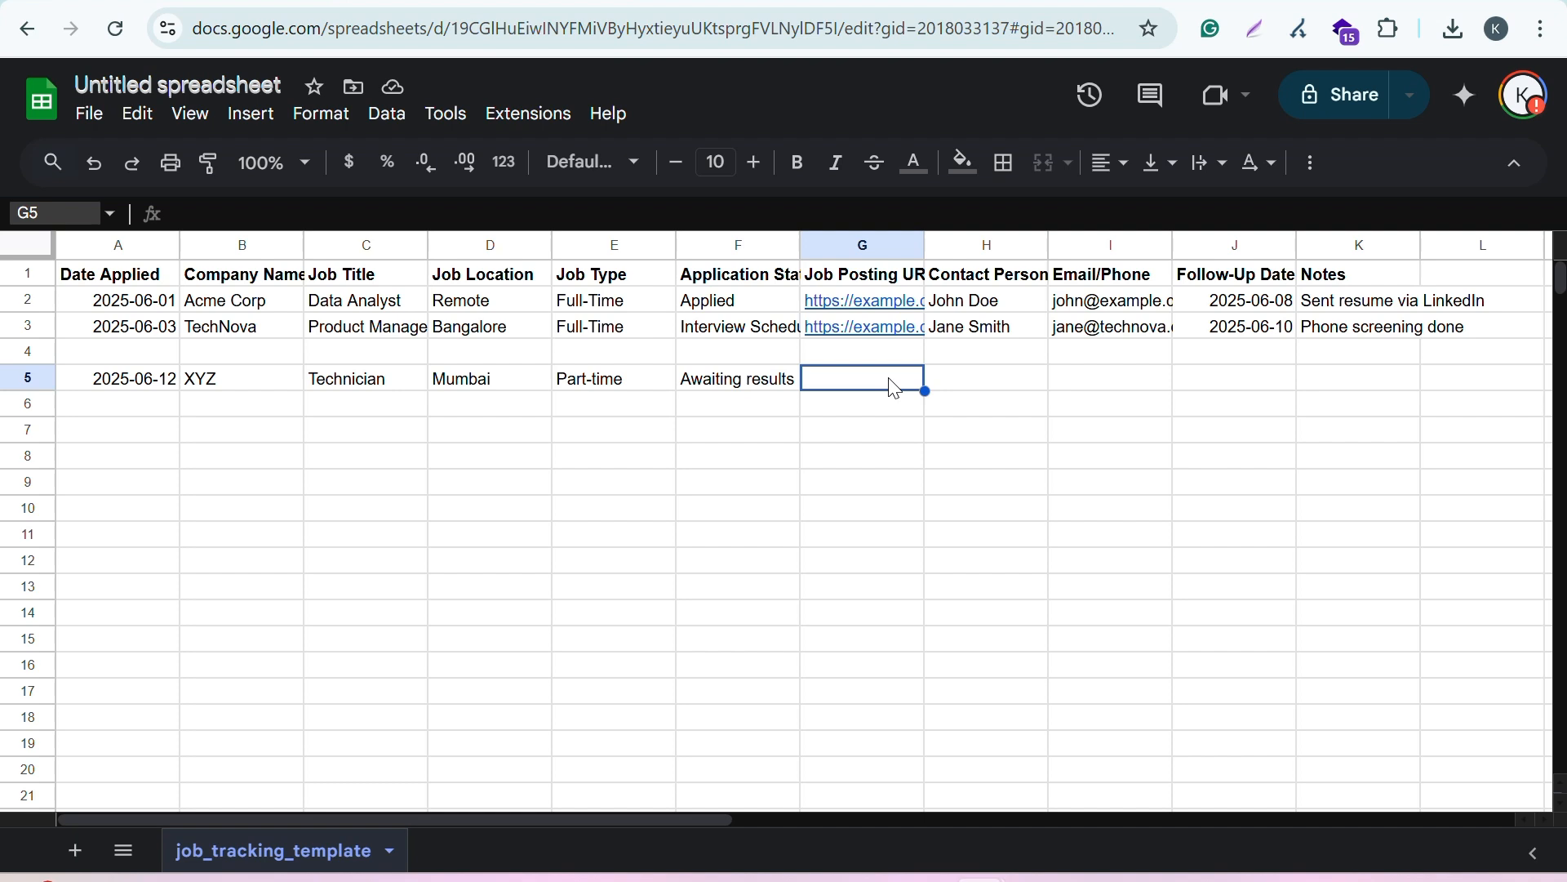
{"action": "type", "text": "LinkedIn Y"}
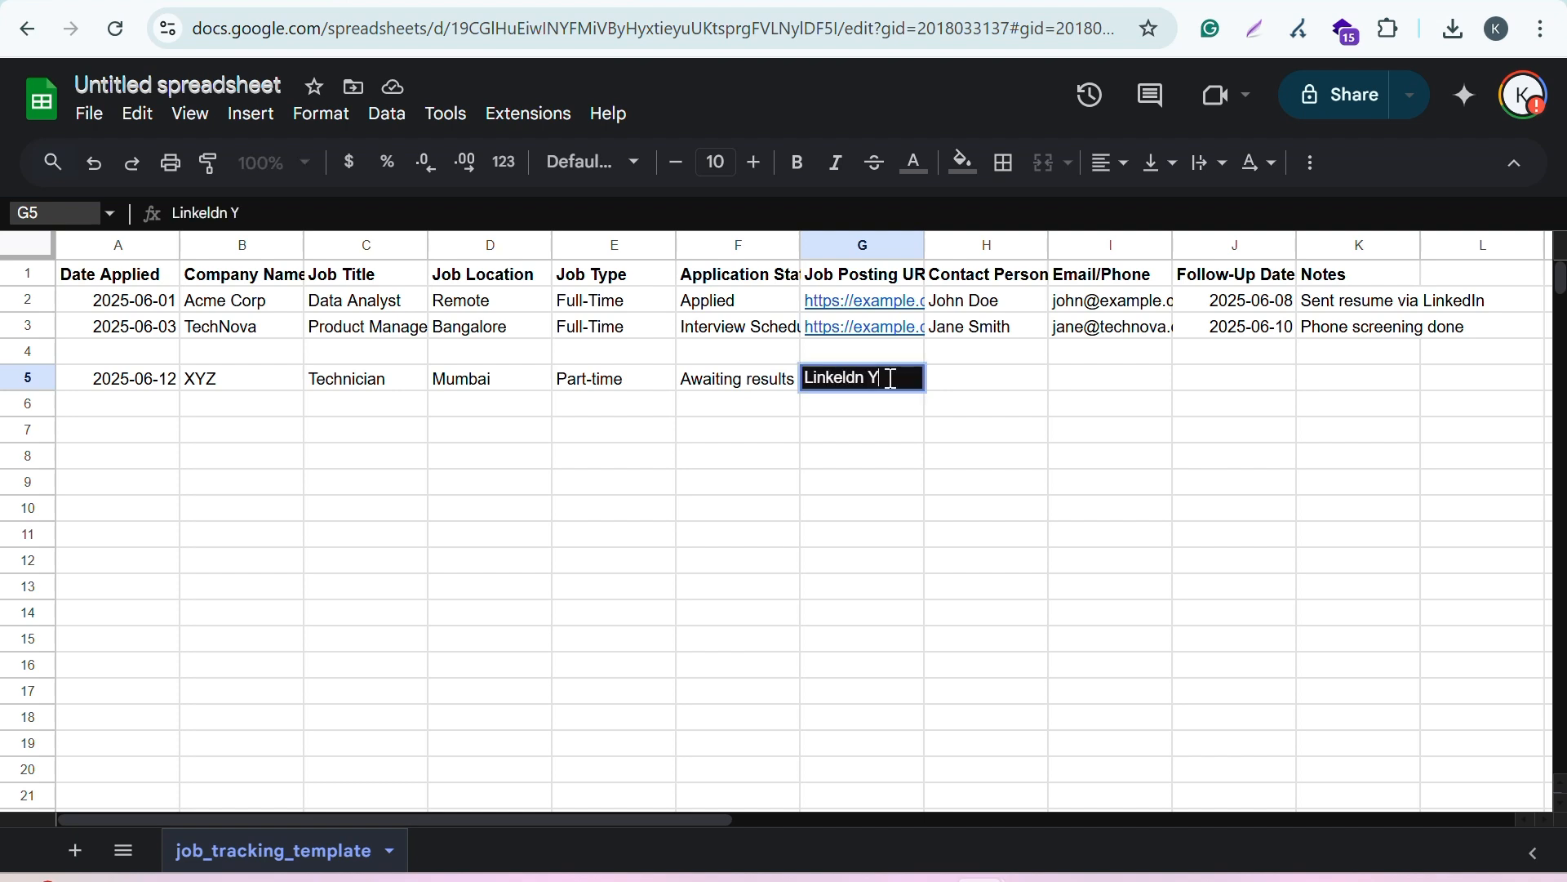
{"action": "key", "text": "BackSpace"}
{"action": "type", "text": "UR"}
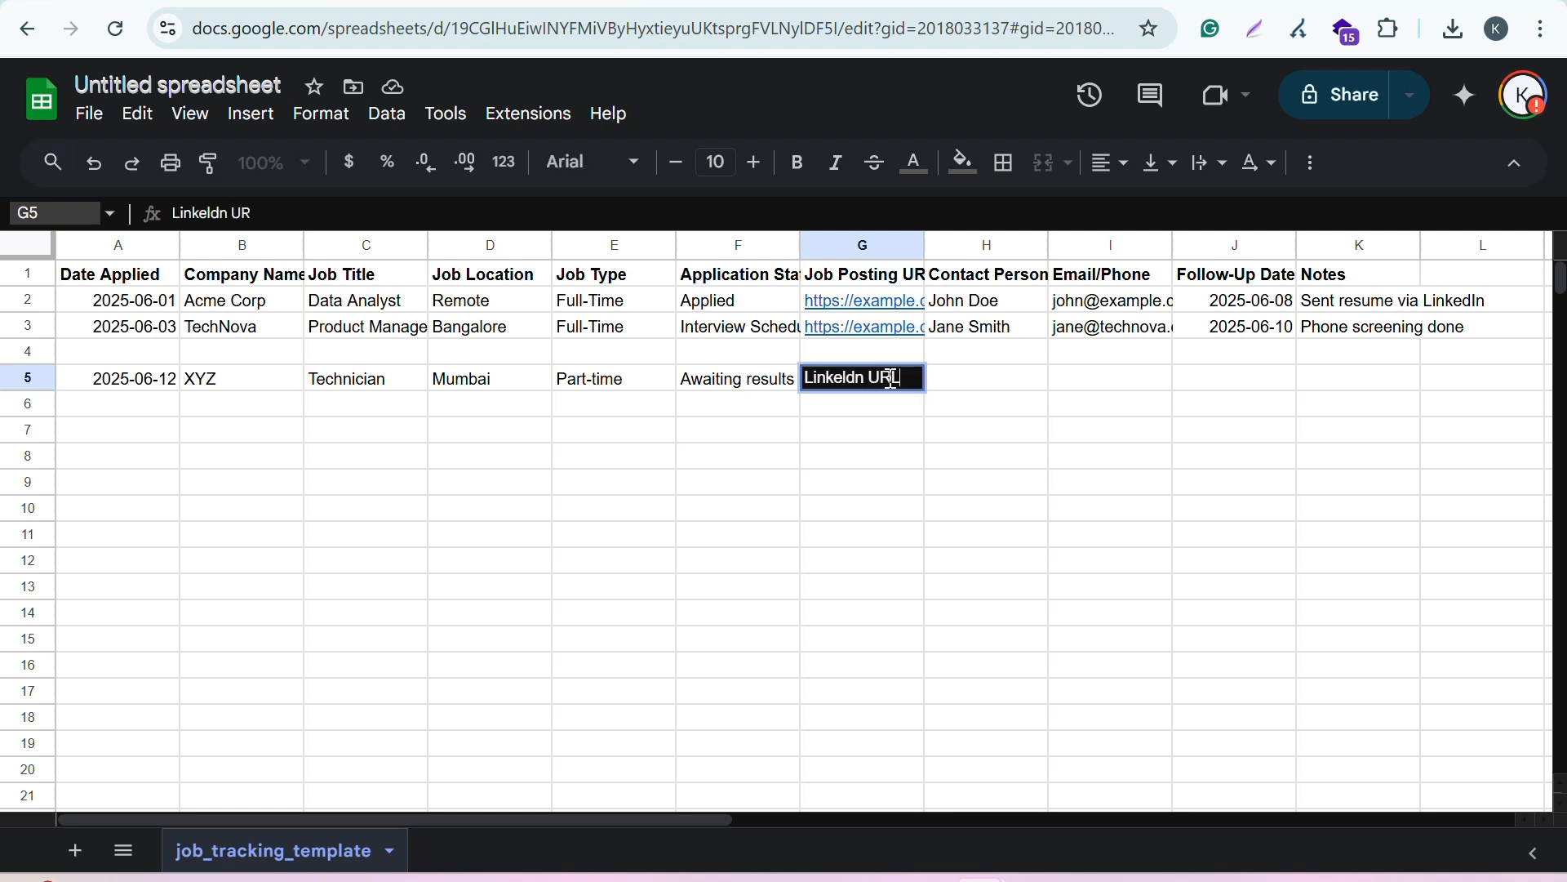
{"action": "type", "text": "L"}
Step: Enter HR details as the contact person and HR email as the email/phone entry in row 5
{"action": "left_click", "coordinate": [984, 384]}
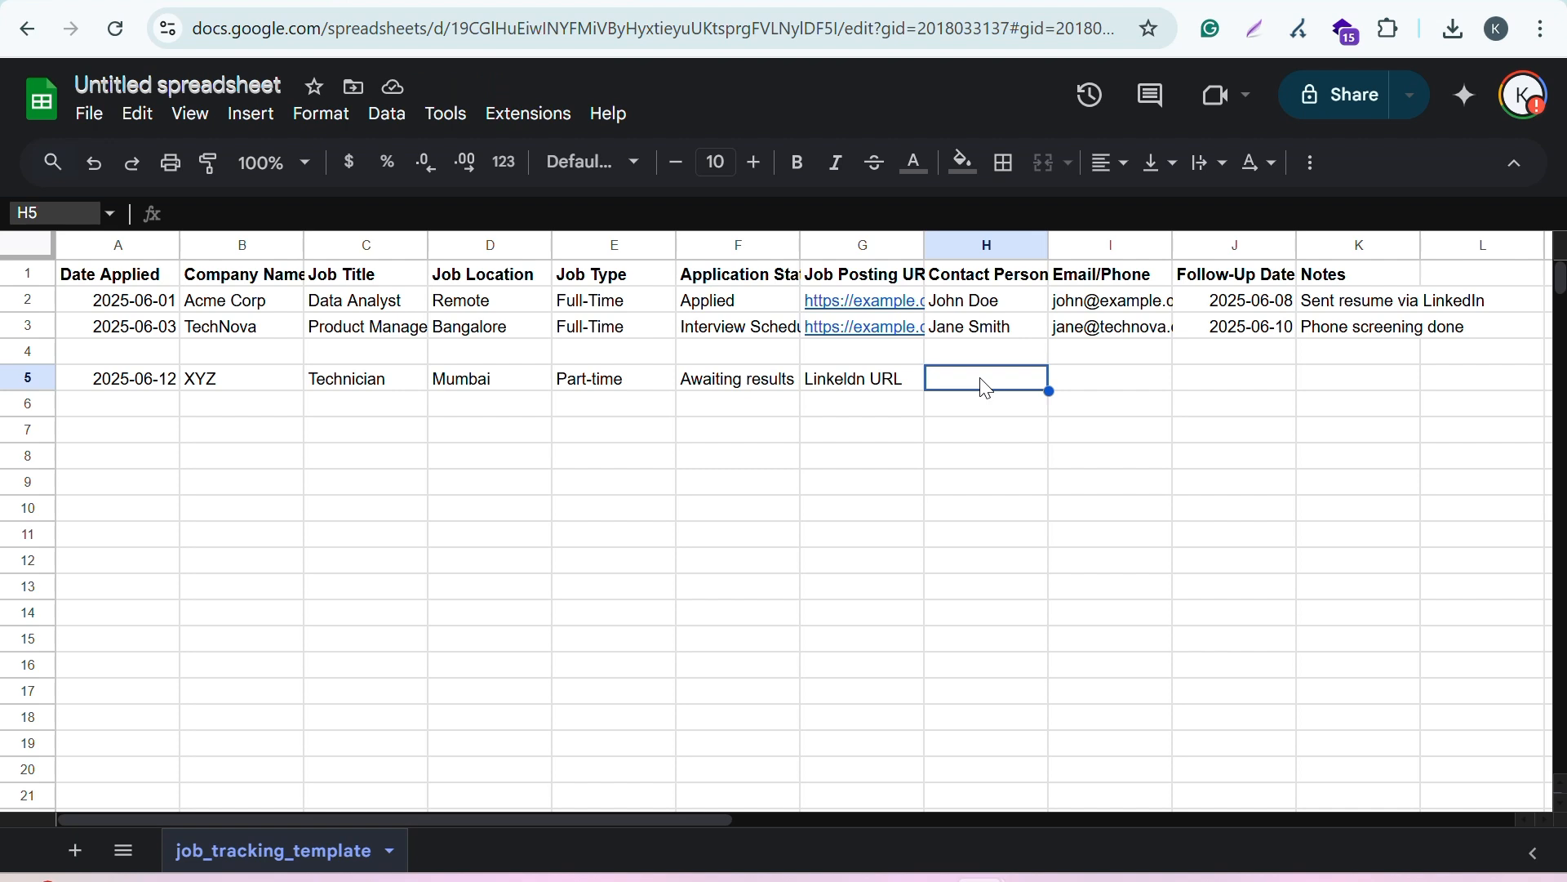
{"action": "type", "text": "HR details"}
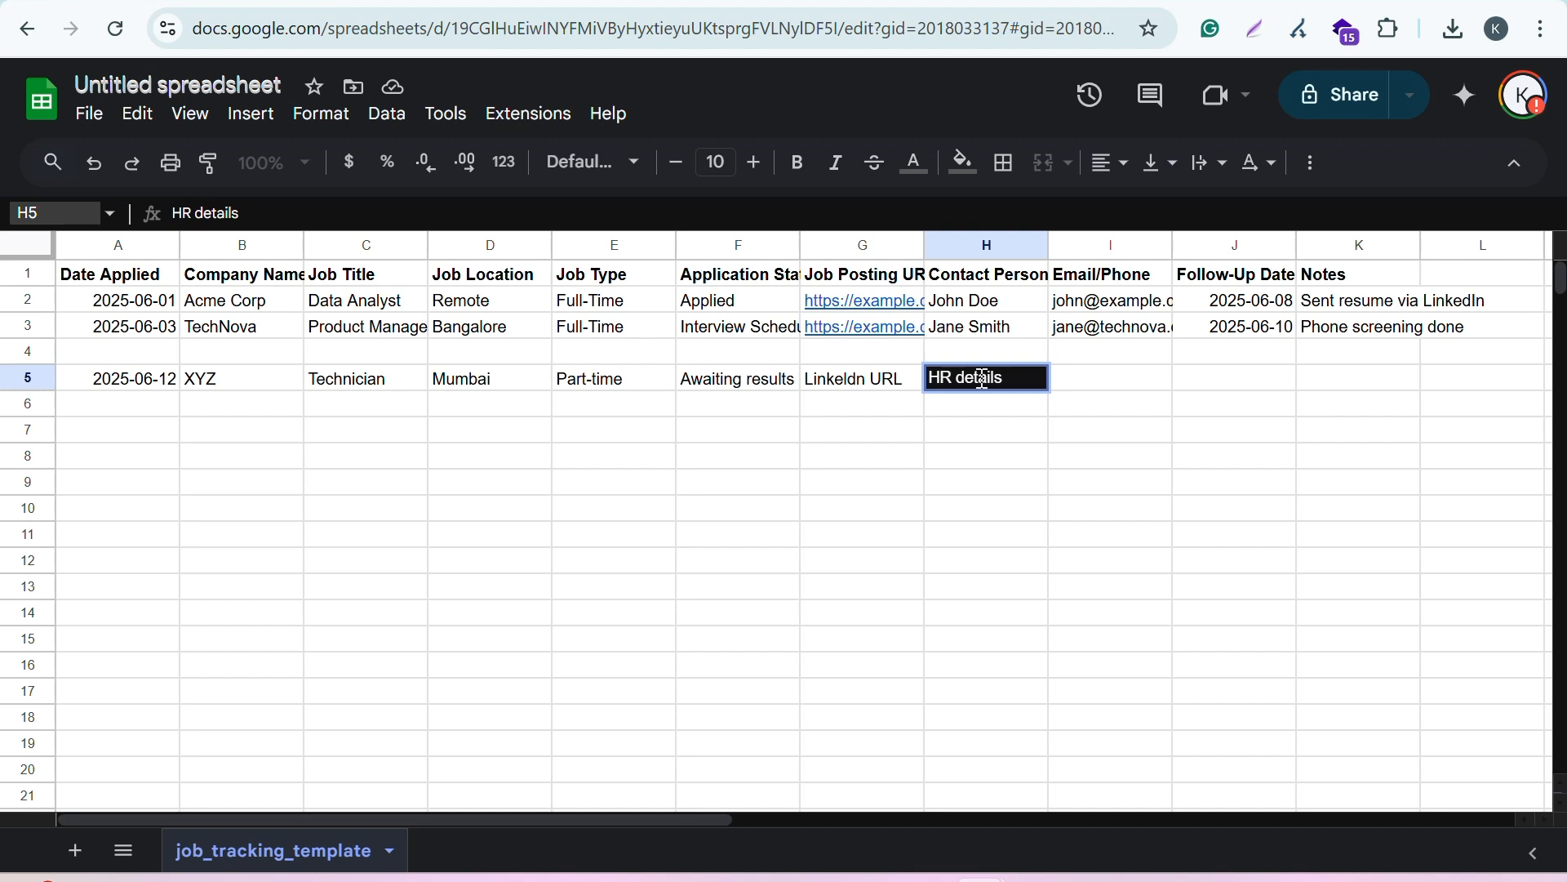
{"action": "left_click", "coordinate": [1100, 389]}
{"action": "type", "text": "HR email"}
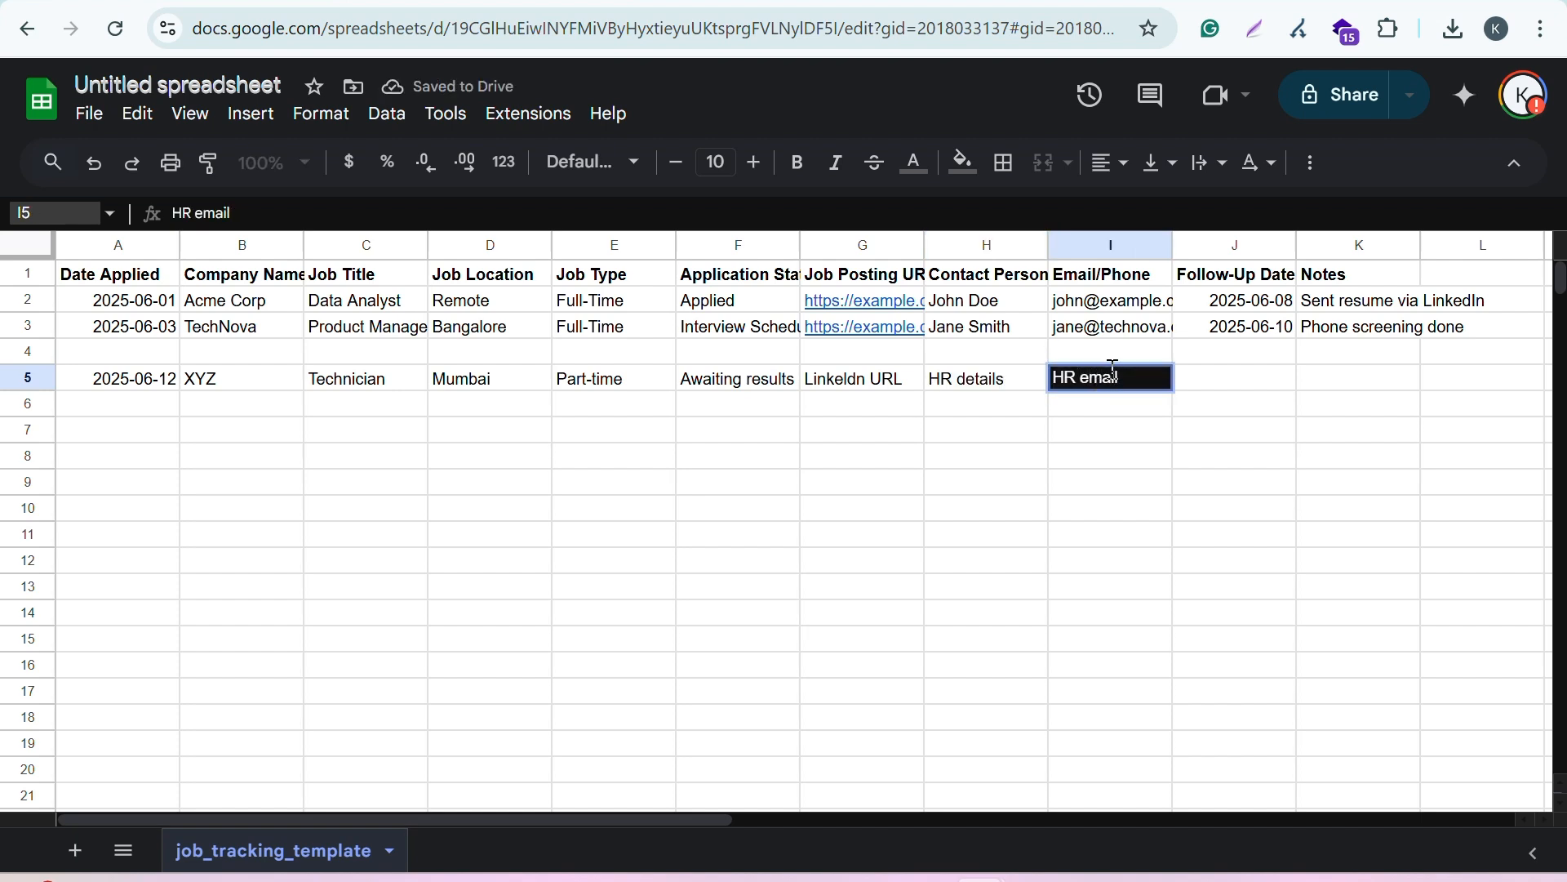
Step: Set the follow-up date in row 5 to 2025-06-13
{"action": "left_click", "coordinate": [1245, 387]}
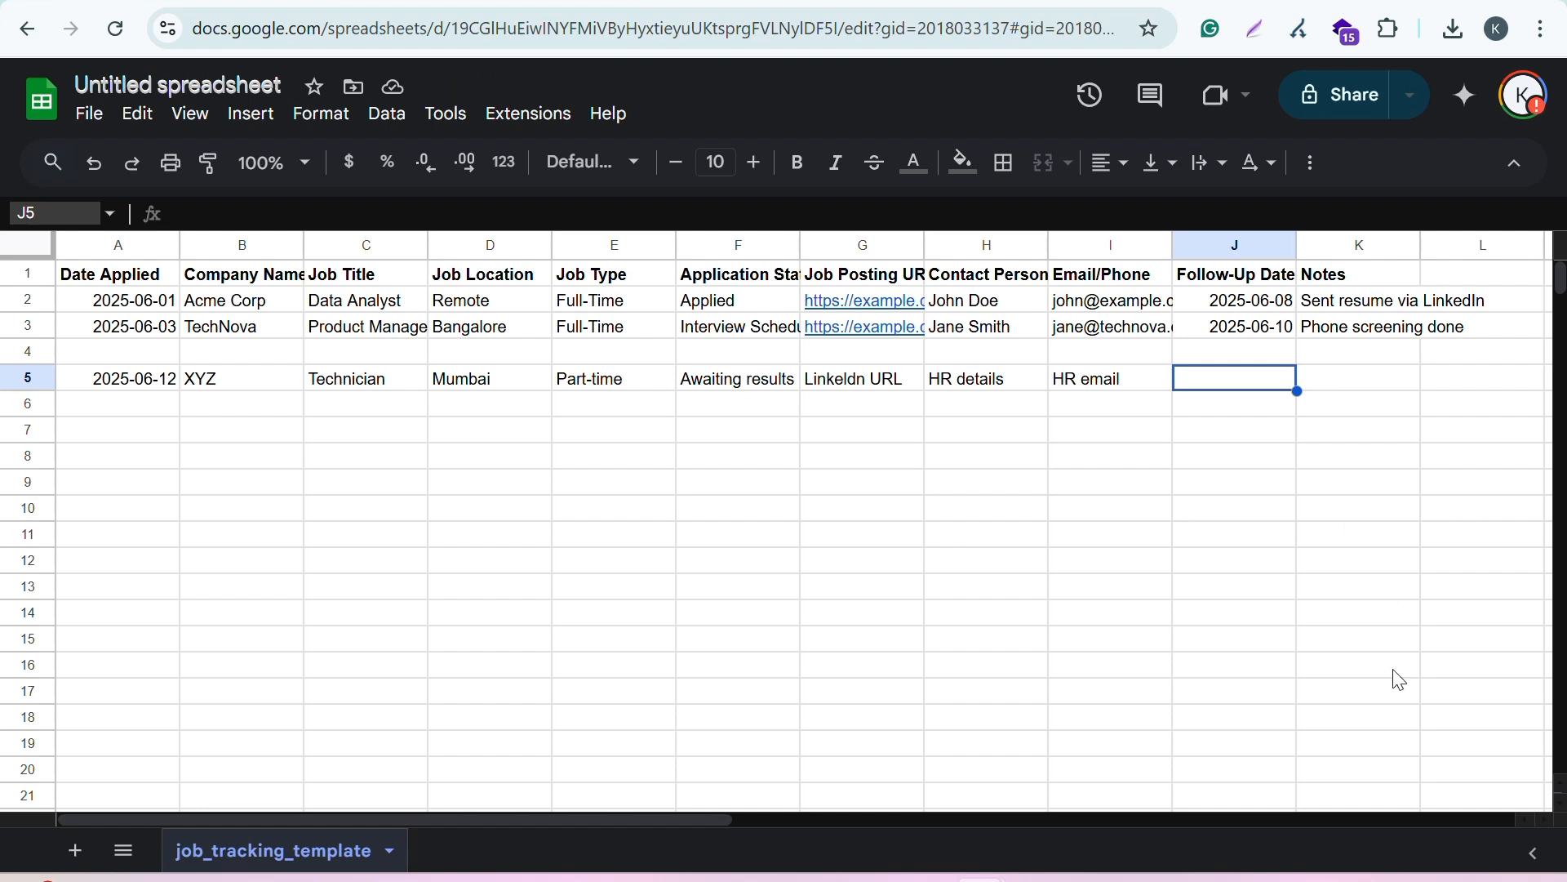
{"action": "type", "text": "2025-06-13"}
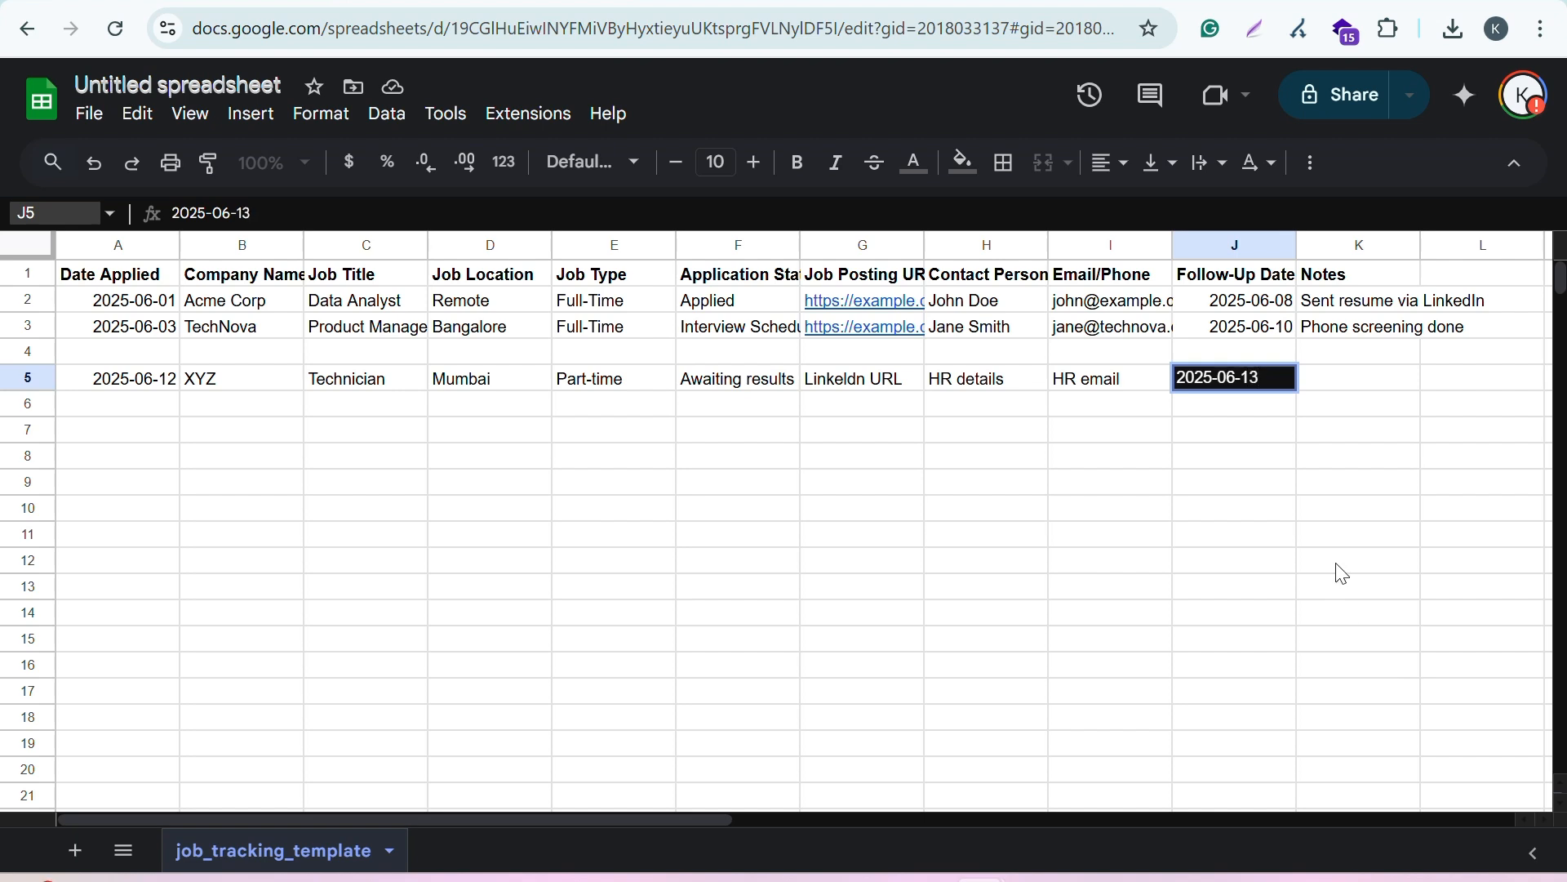
Step: Add the note "Sent the updated resume for next interview round" to the job entry in row 5
{"action": "left_click", "coordinate": [1371, 385]}
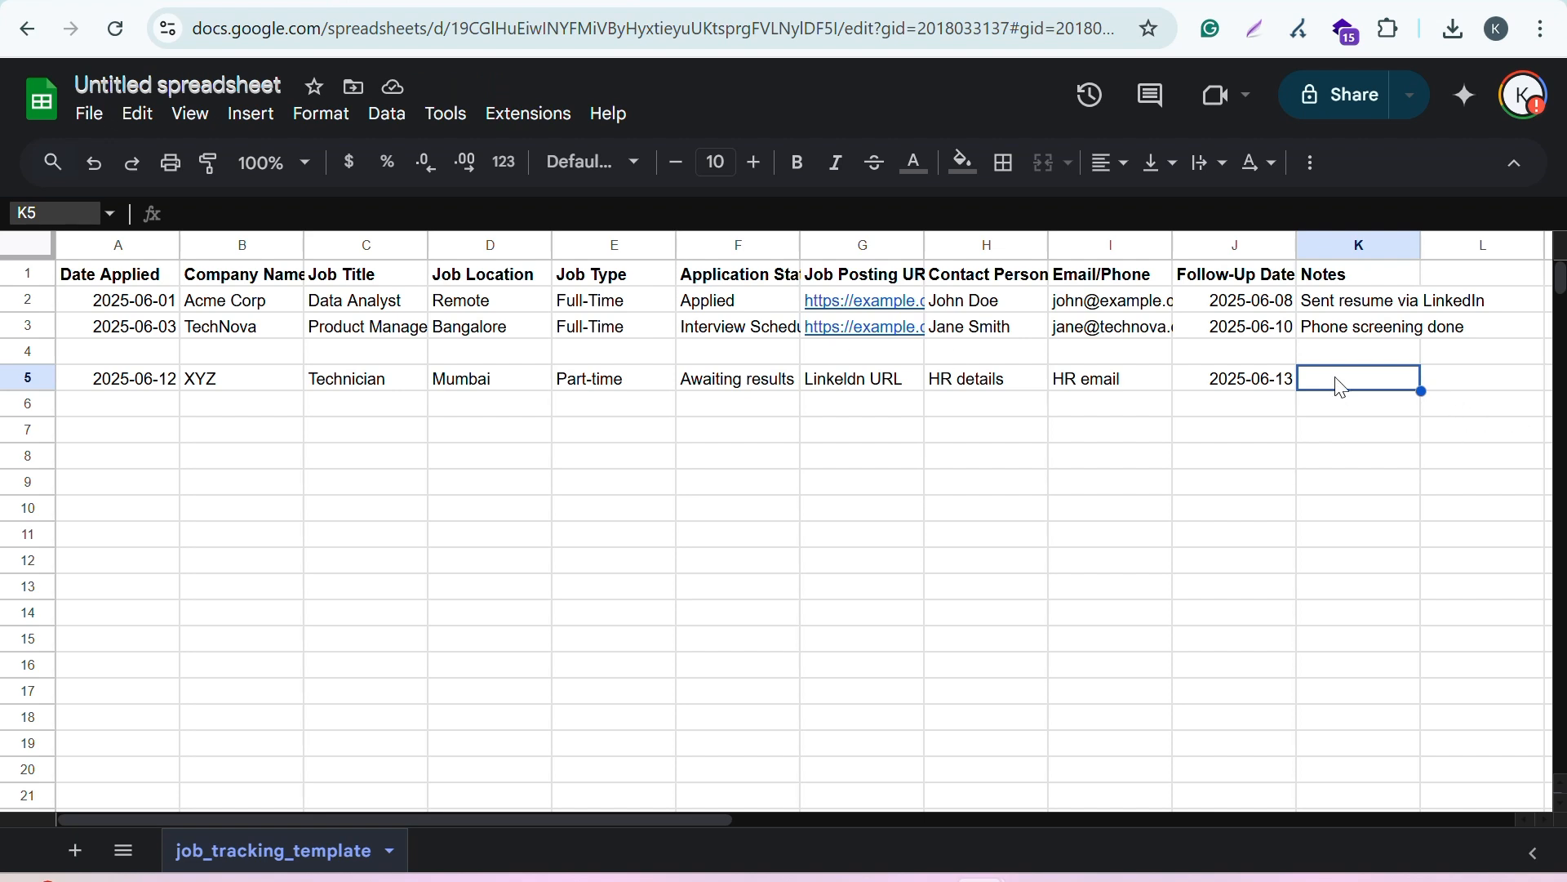
{"action": "type", "text": "Sent the "}
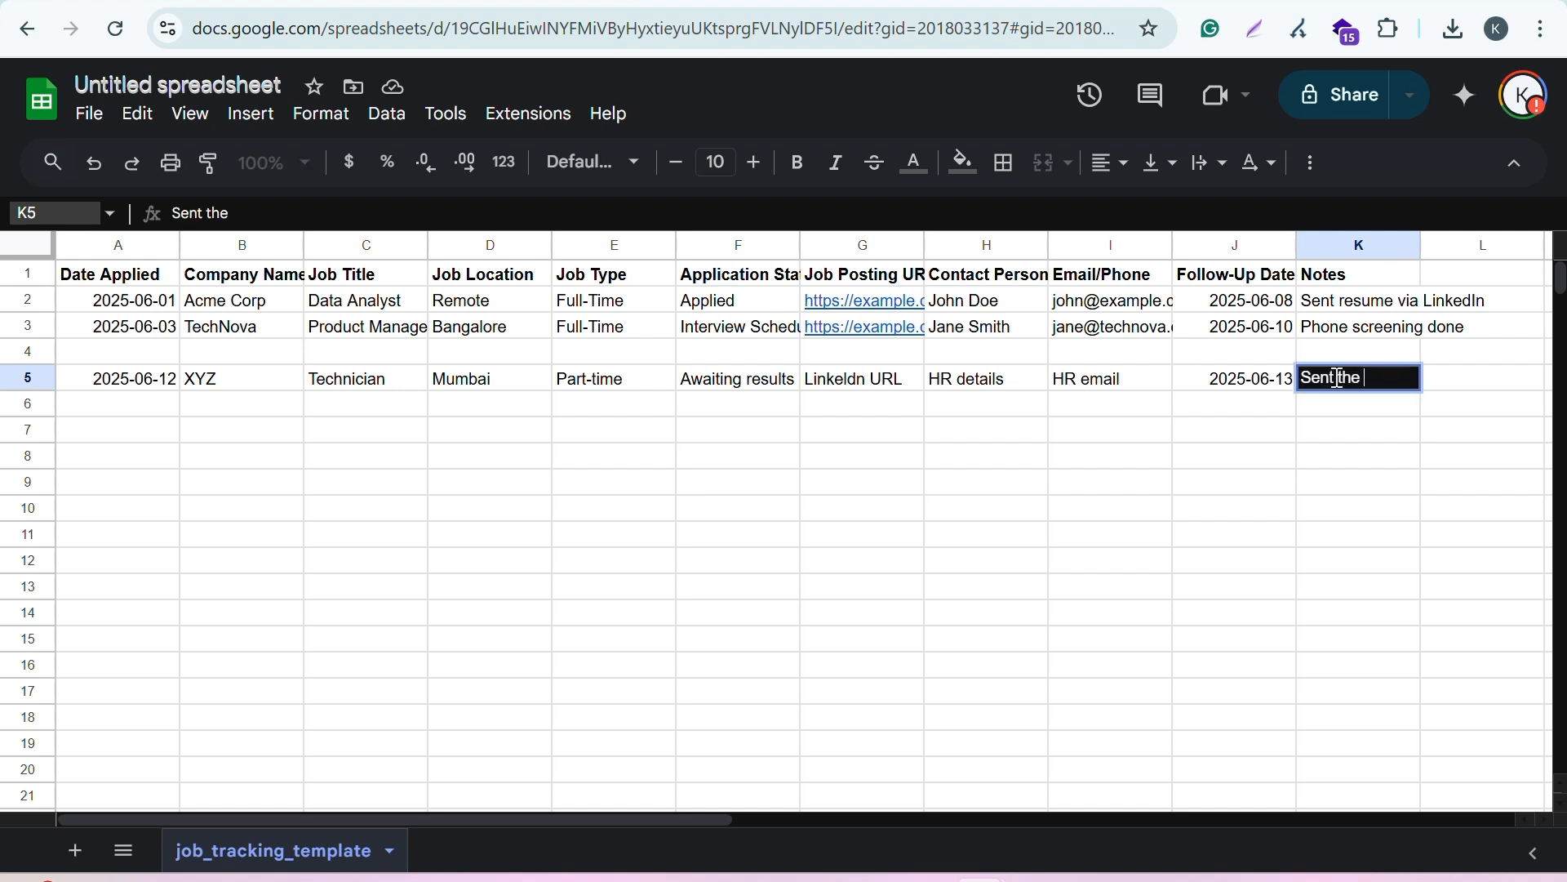
{"action": "type", "text": "updated resum"}
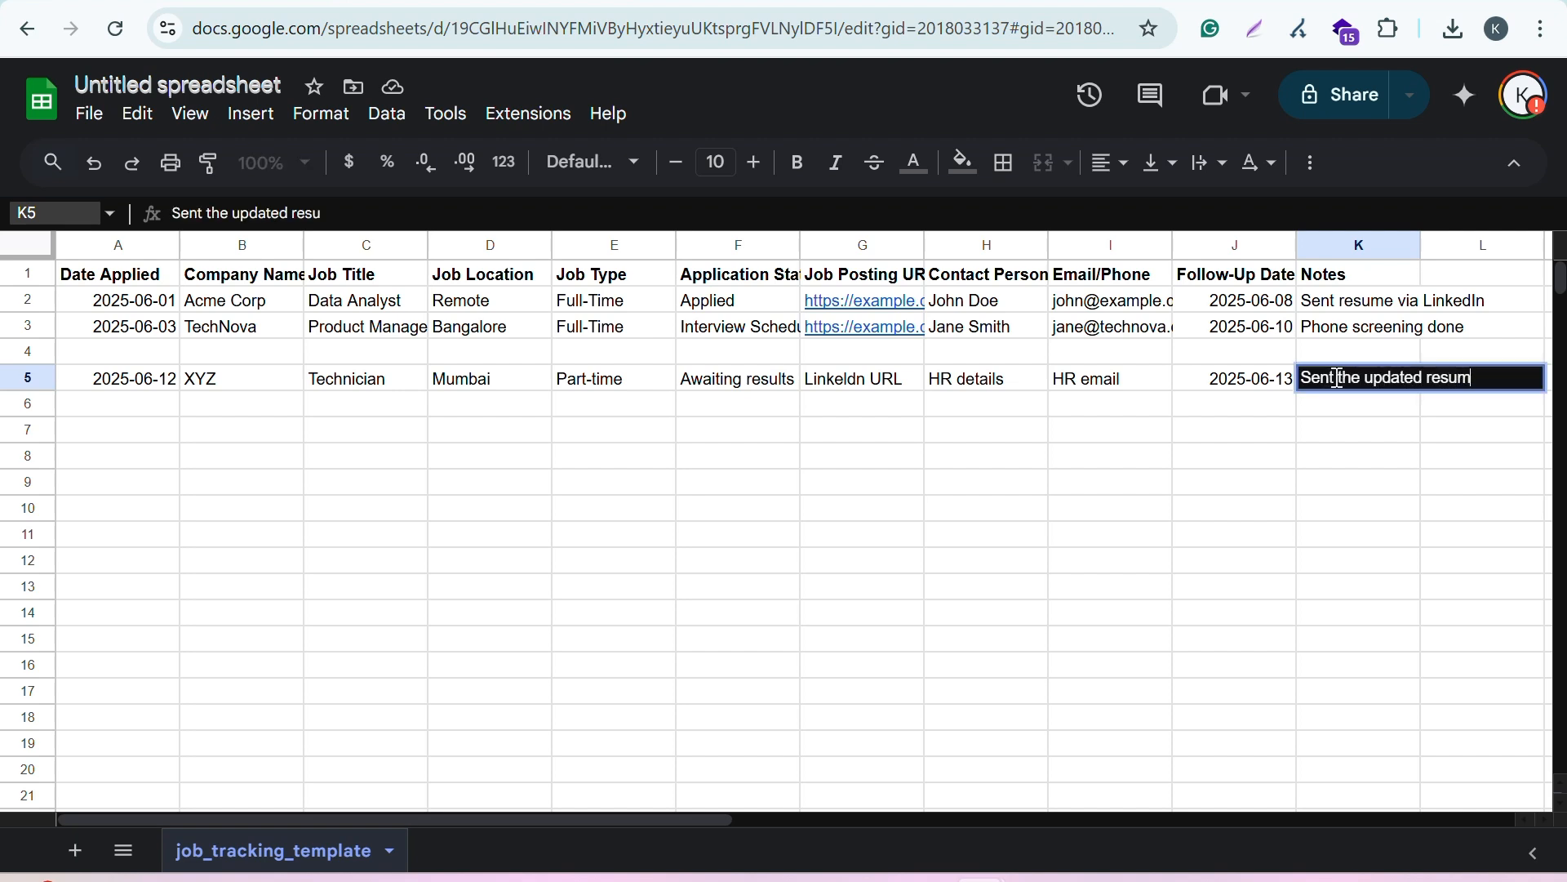
{"action": "type", "text": "e for next intervi"}
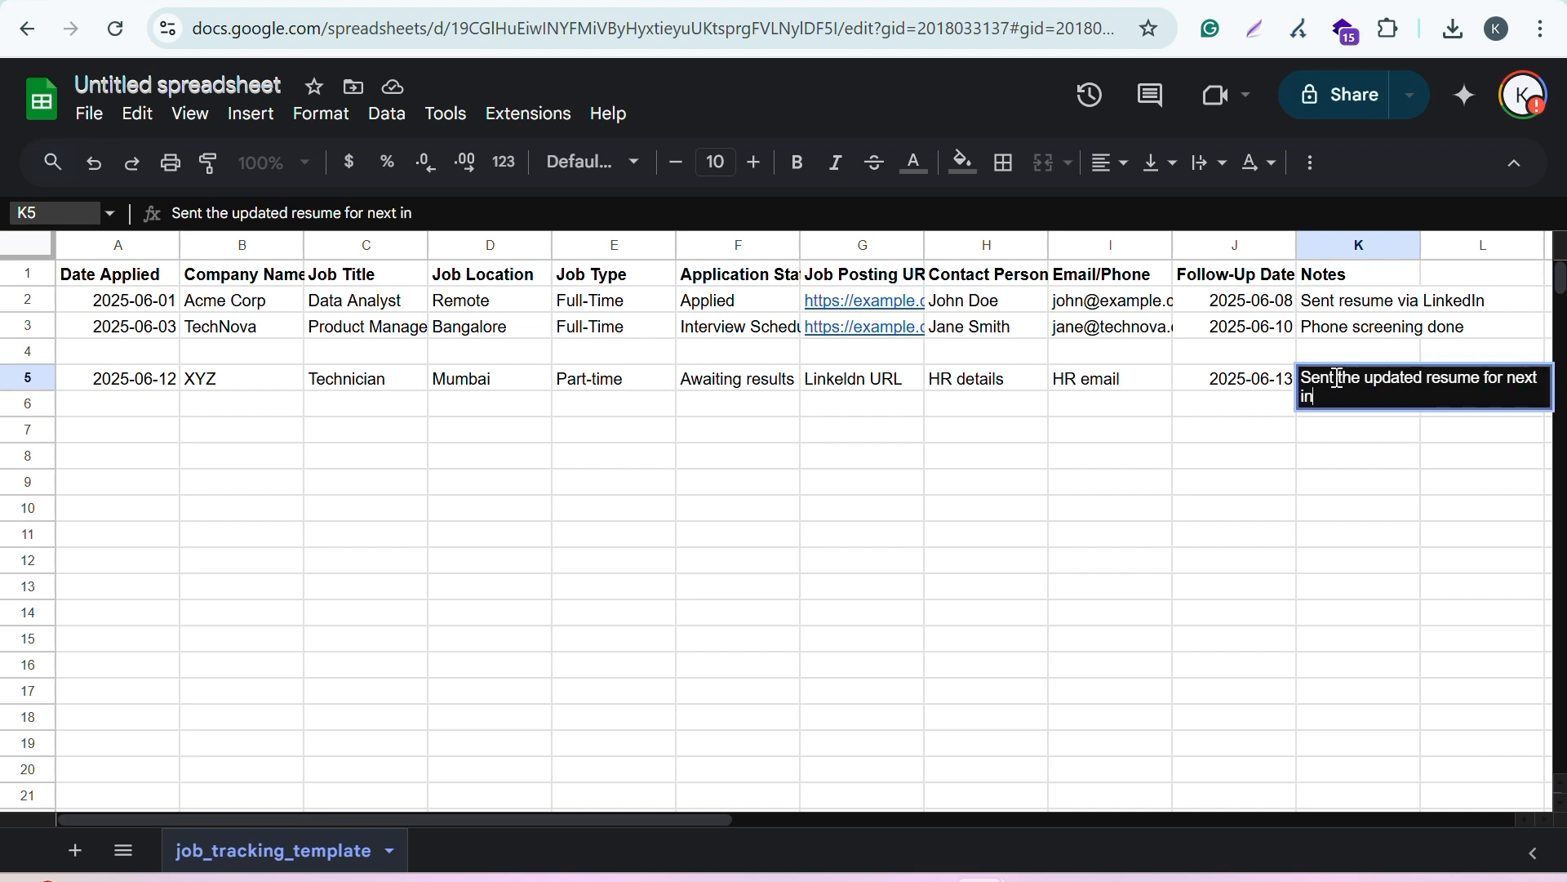
{"action": "type", "text": "ound"}
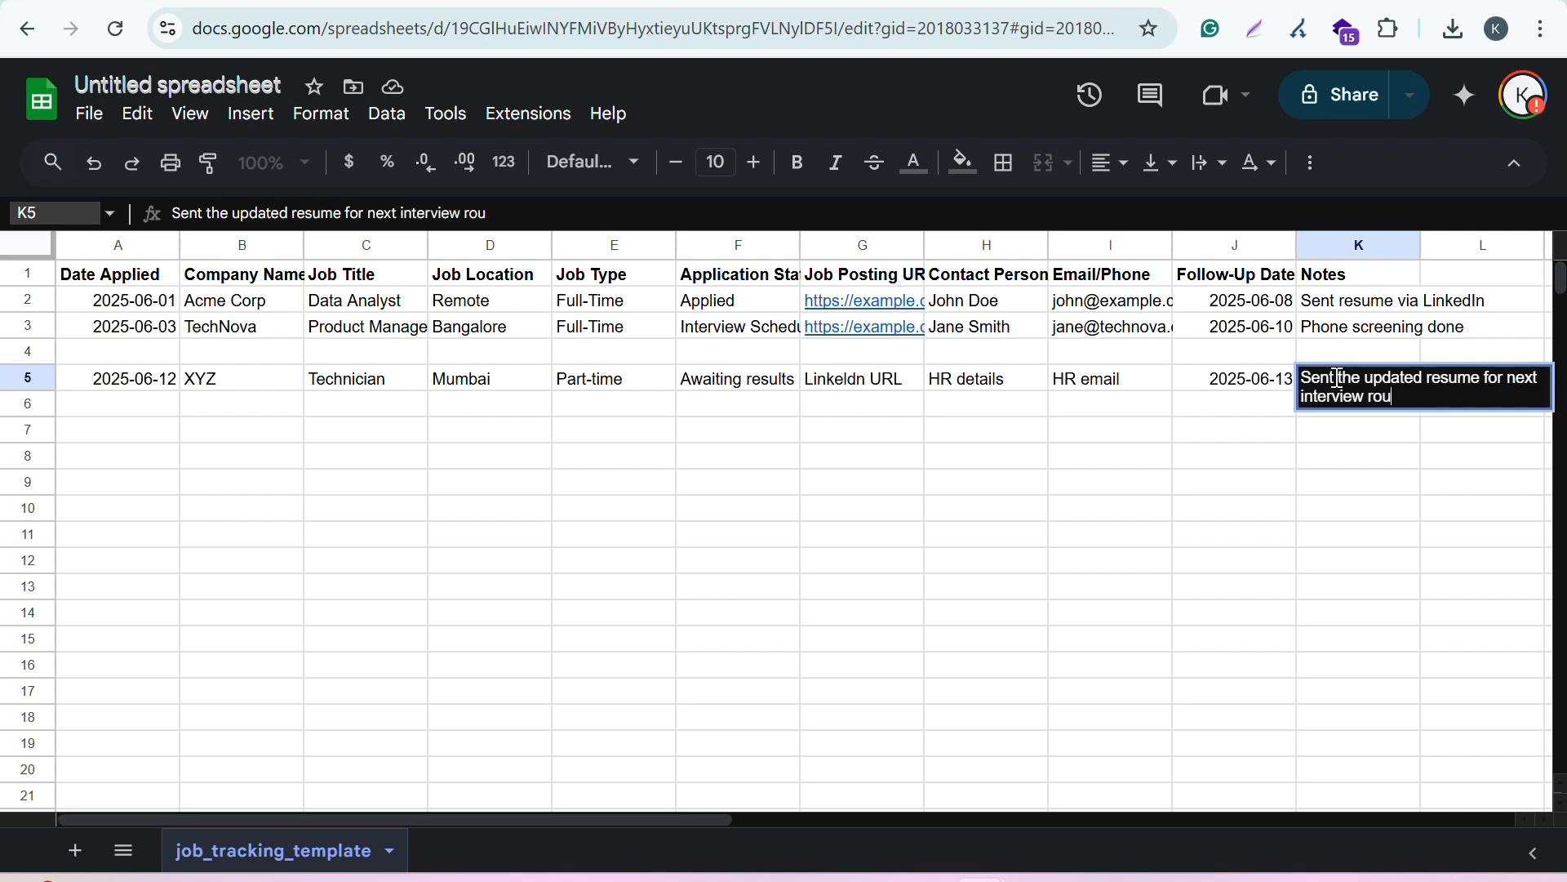
{"action": "left_click", "coordinate": [1180, 490]}
{"action": "left_click_drag", "start_coordinate": [113, 401], "coordinate": [139, 686]}
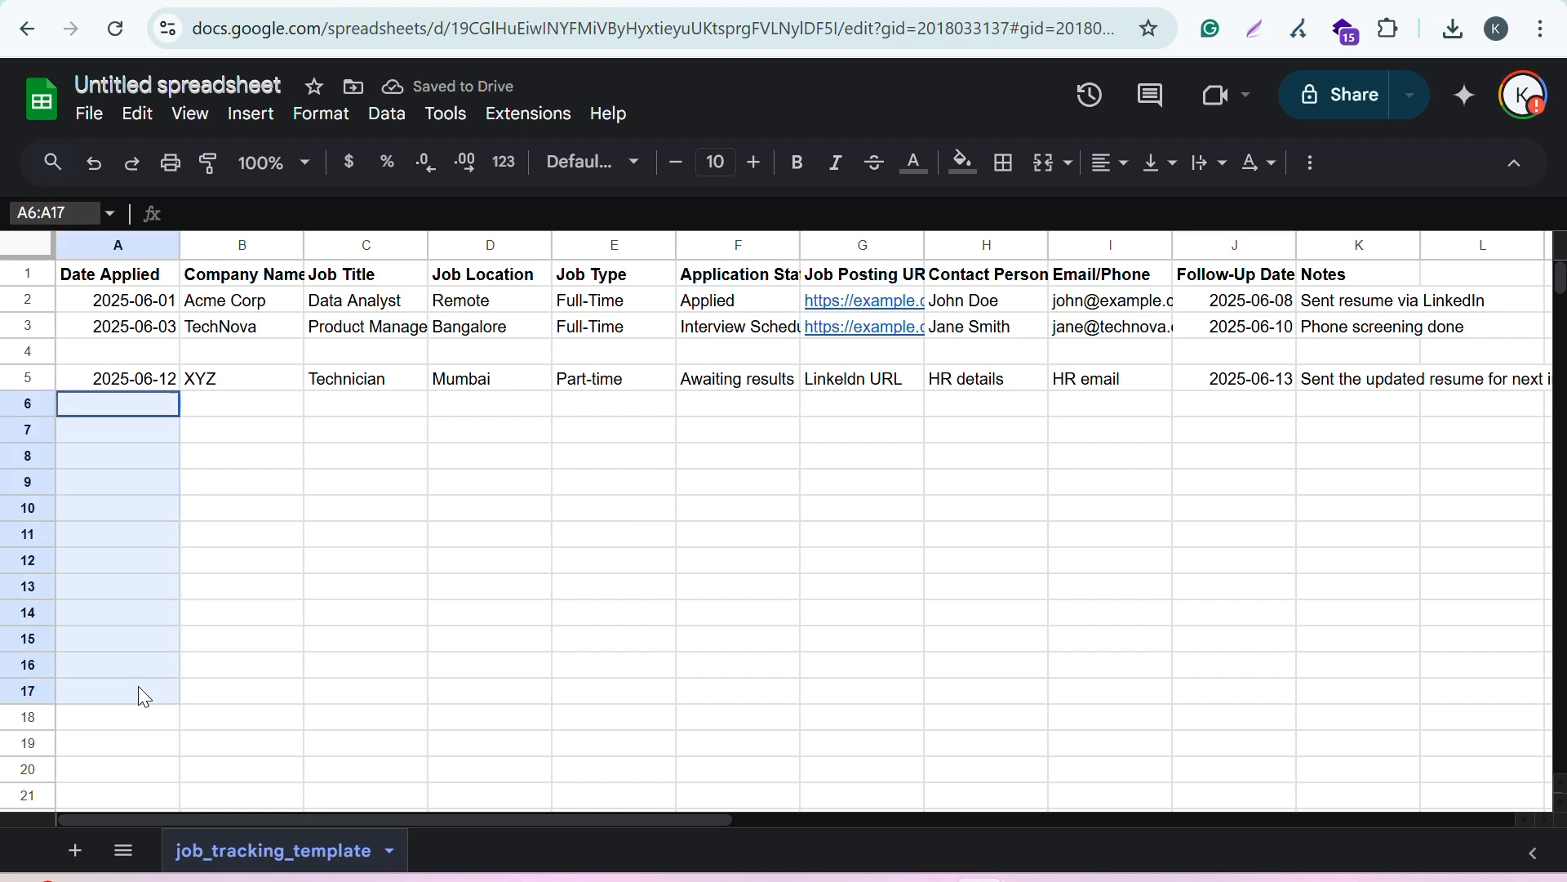
{"action": "left_click", "coordinate": [413, 616]}
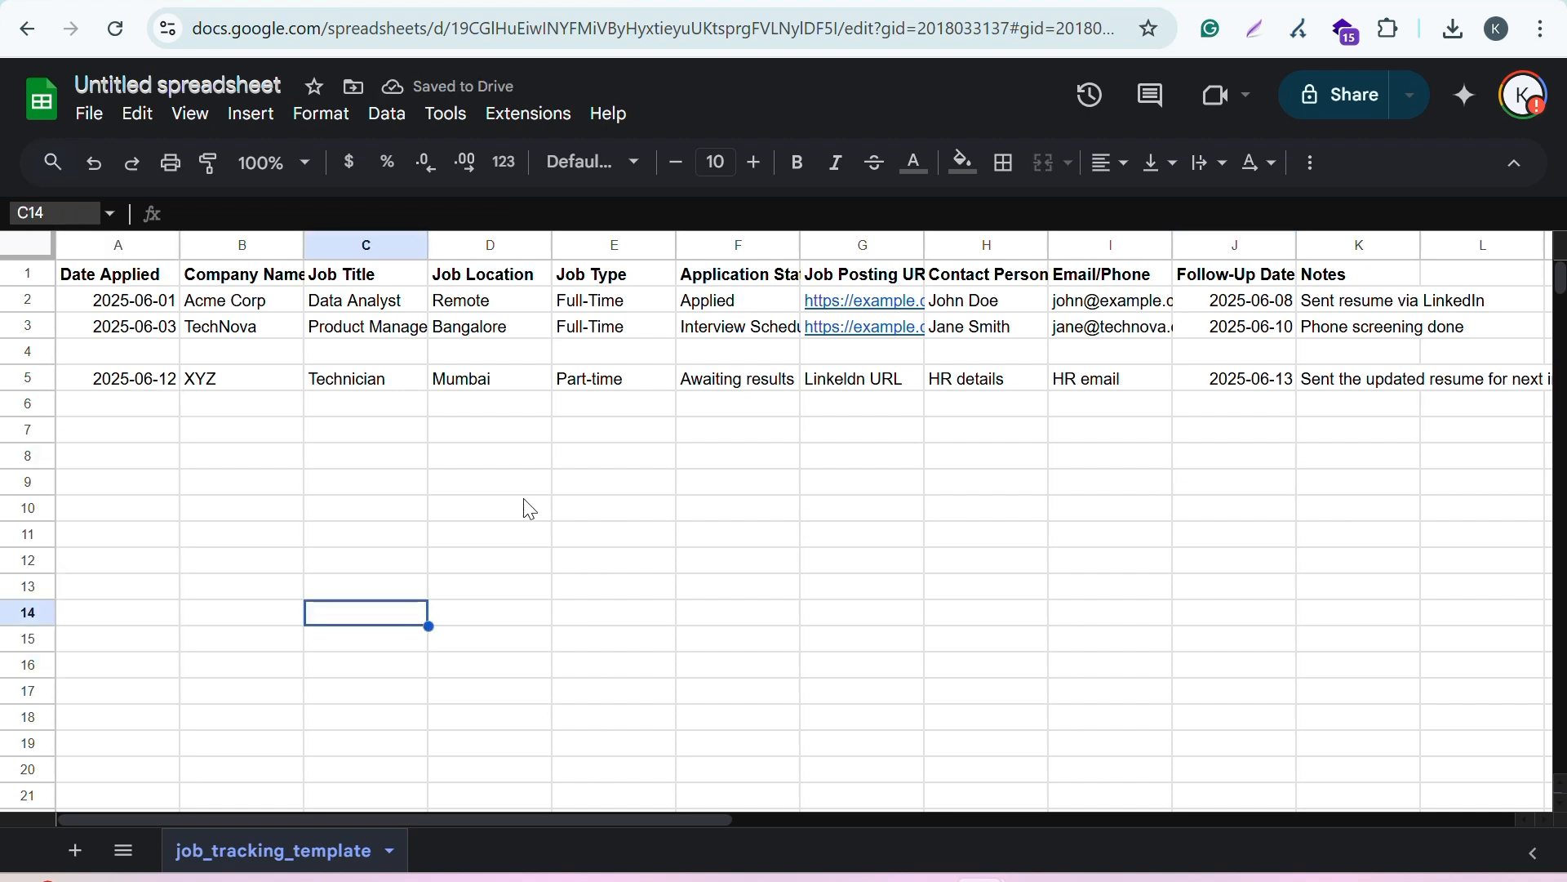
{"action": "left_click", "coordinate": [96, 116]}
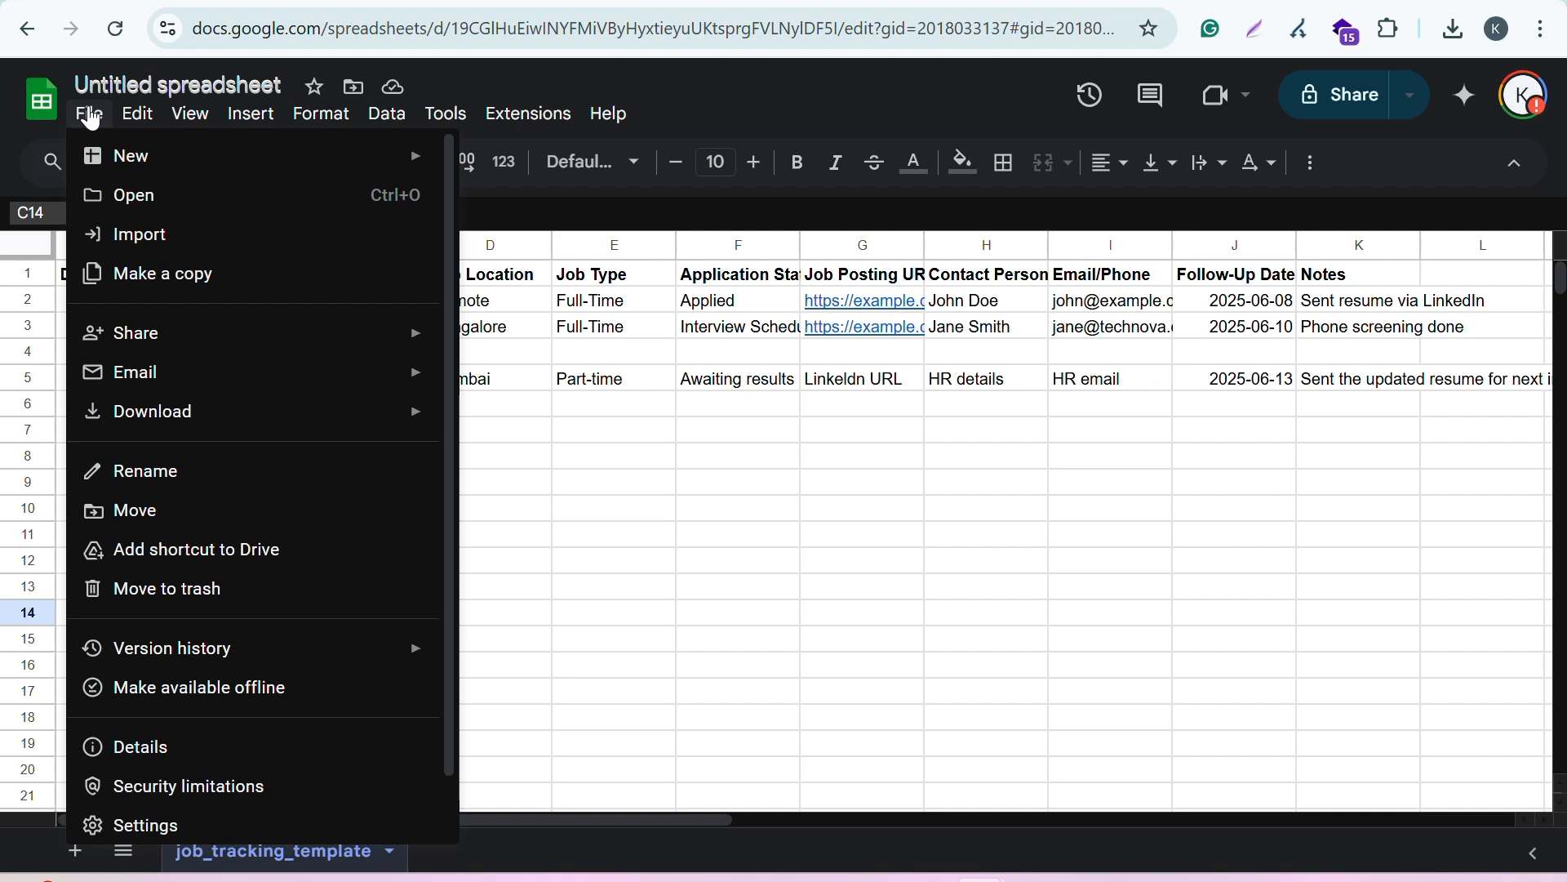
{"action": "scroll", "coordinate": [193, 234], "scroll_direction": "down", "scroll_amount": 1}
{"action": "left_click", "coordinate": [665, 486]}
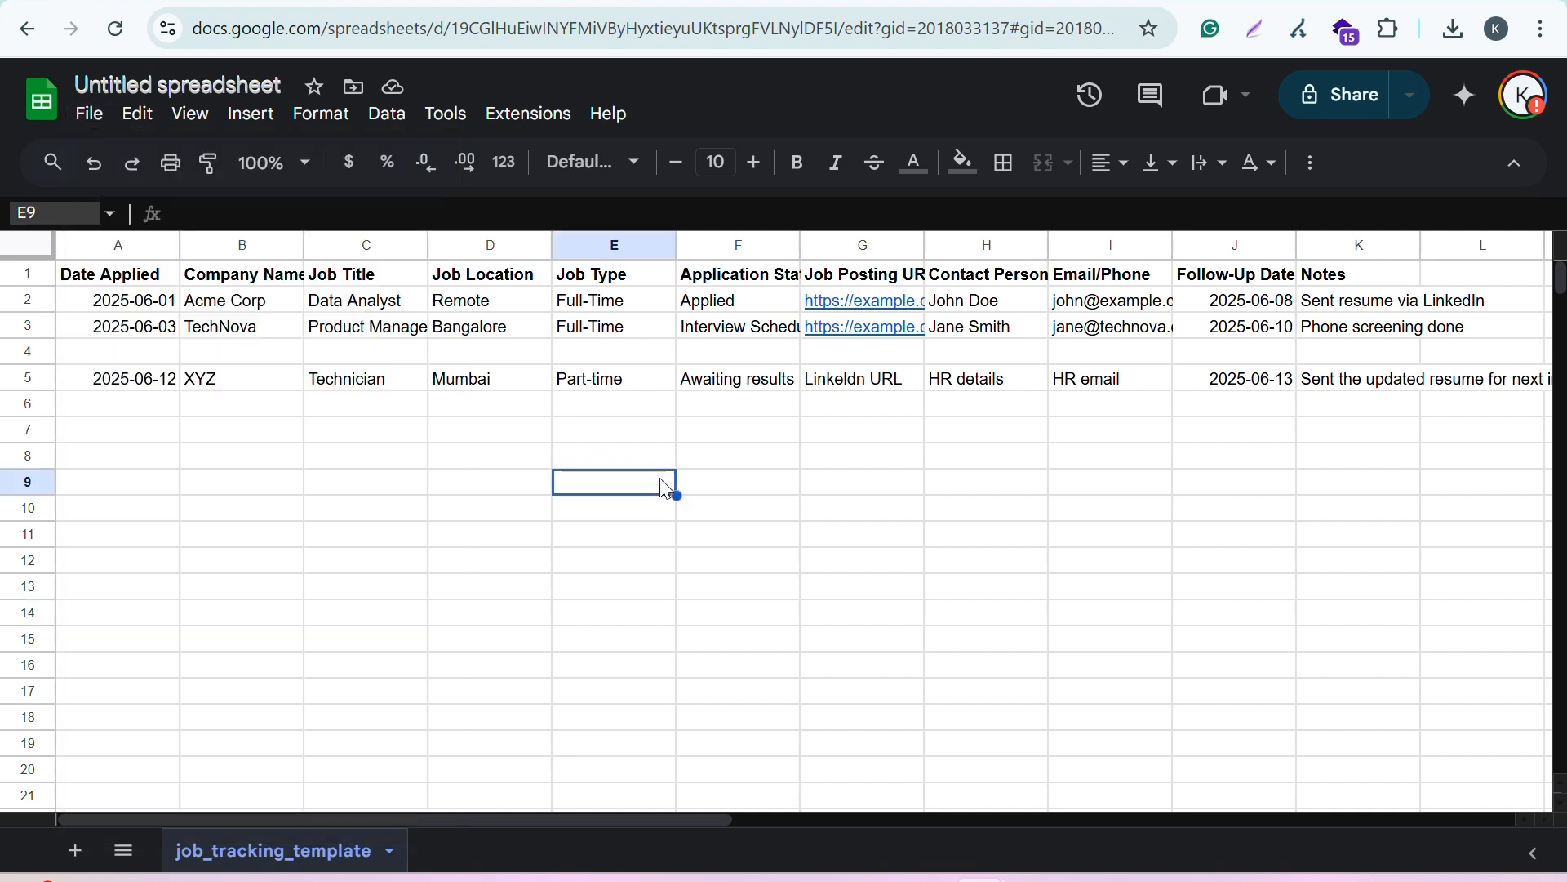